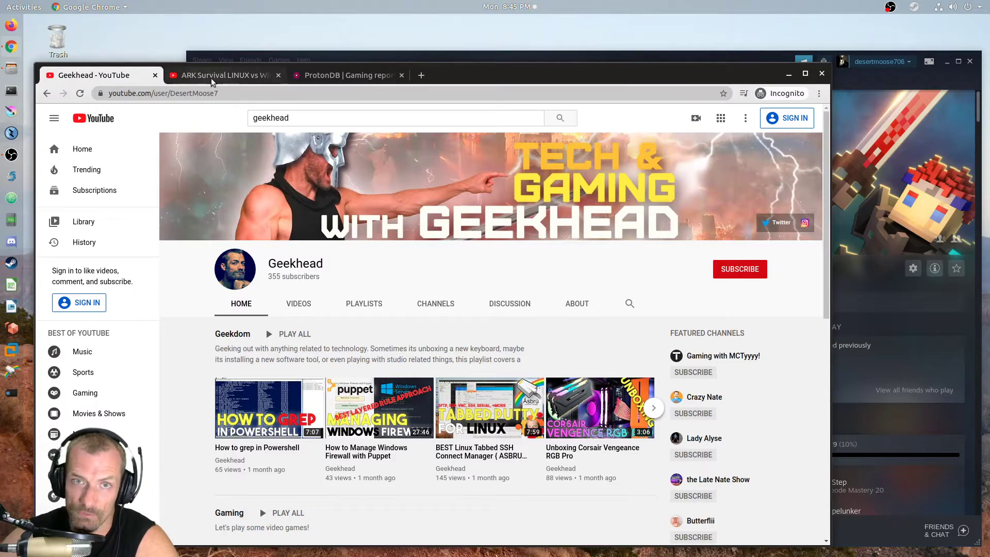
# Step: Open the ARK Survival LINUX vs Windows Gameplay video page and read the viewer comments about running the game through Proton
pyautogui.click(236, 77)
pyautogui.scroll(10, 388, 276)
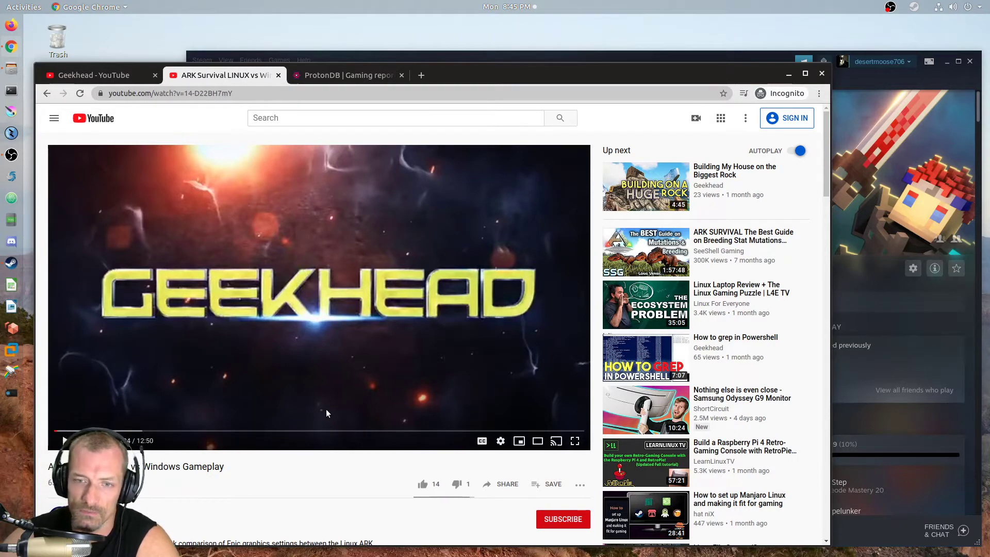
pyautogui.scroll(-2, 326, 410)
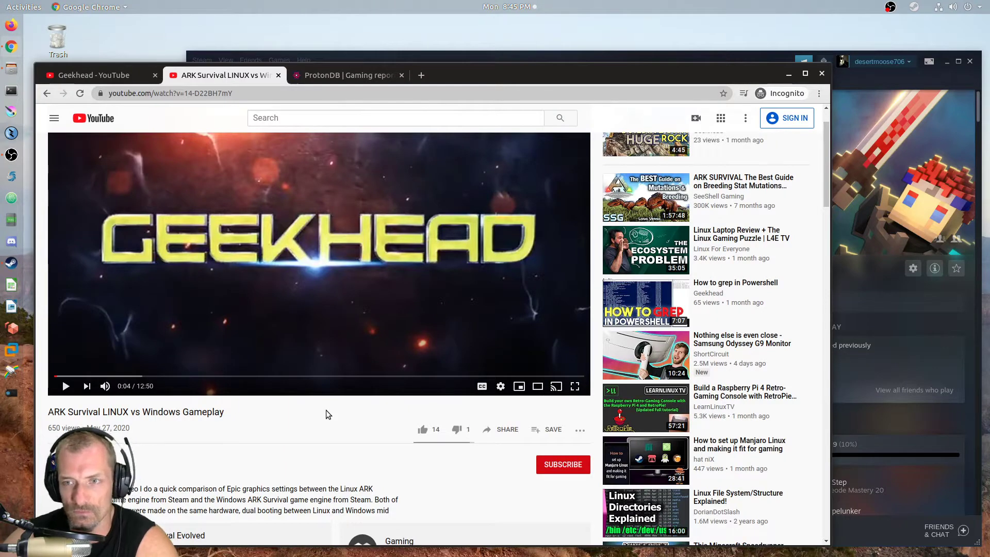
pyautogui.scroll(2, 326, 410)
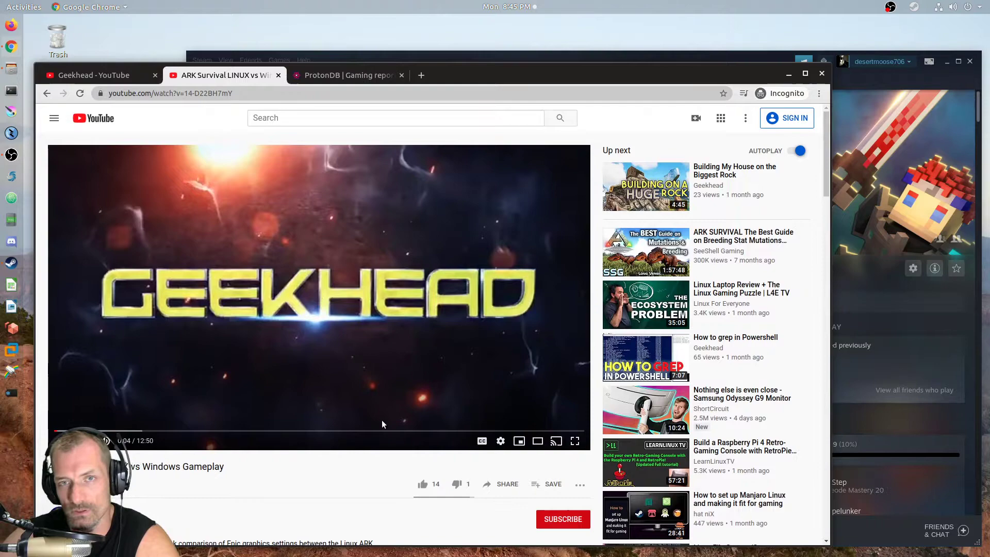
pyautogui.scroll(-13, 382, 420)
pyautogui.scroll(-5, 381, 423)
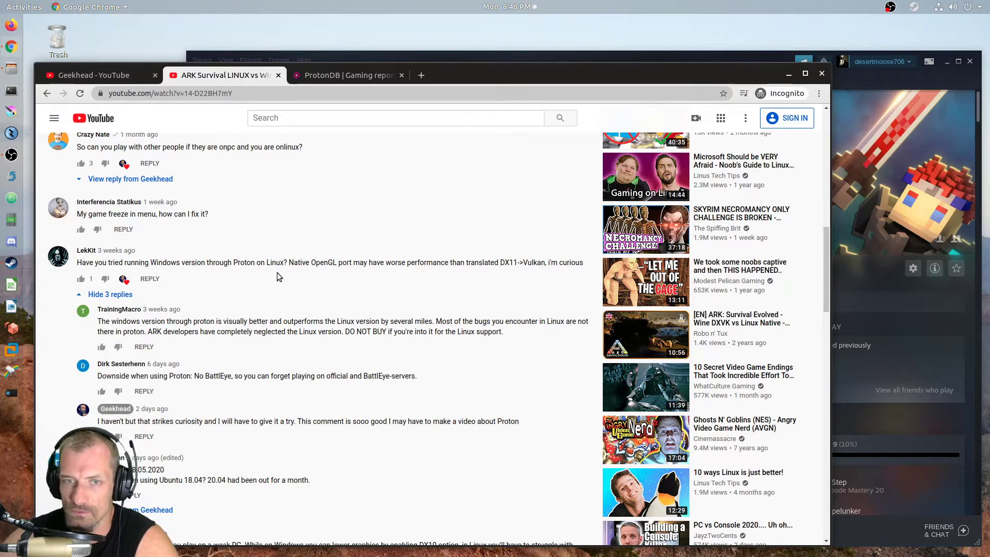
# Step: Read ProtonDB's "What is Proton?" section, highlighting the passages on Valve Software and on Wine and DXVK
pyautogui.click(345, 74)
pyautogui.scroll(2, 428, 262)
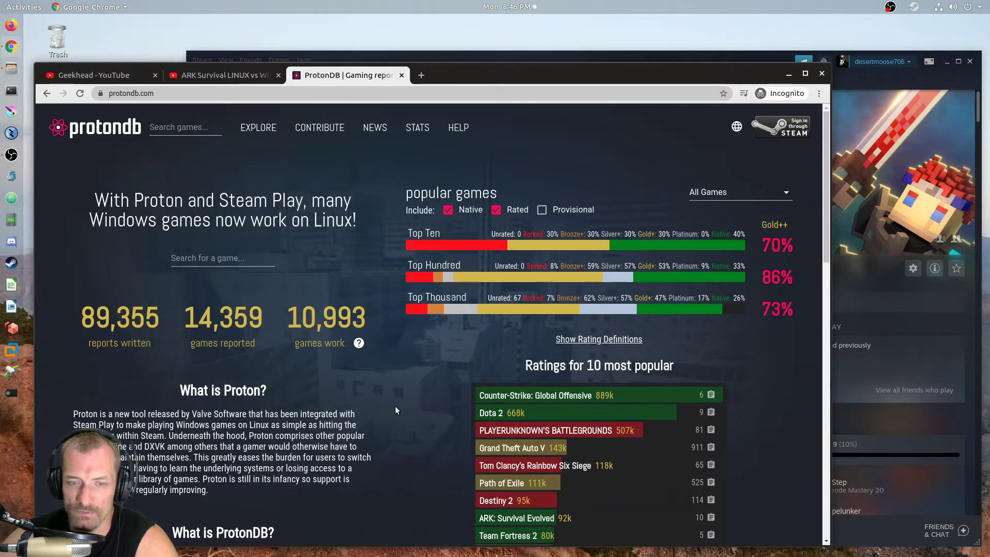
pyautogui.moveTo(182, 417); pyautogui.dragTo(243, 418)
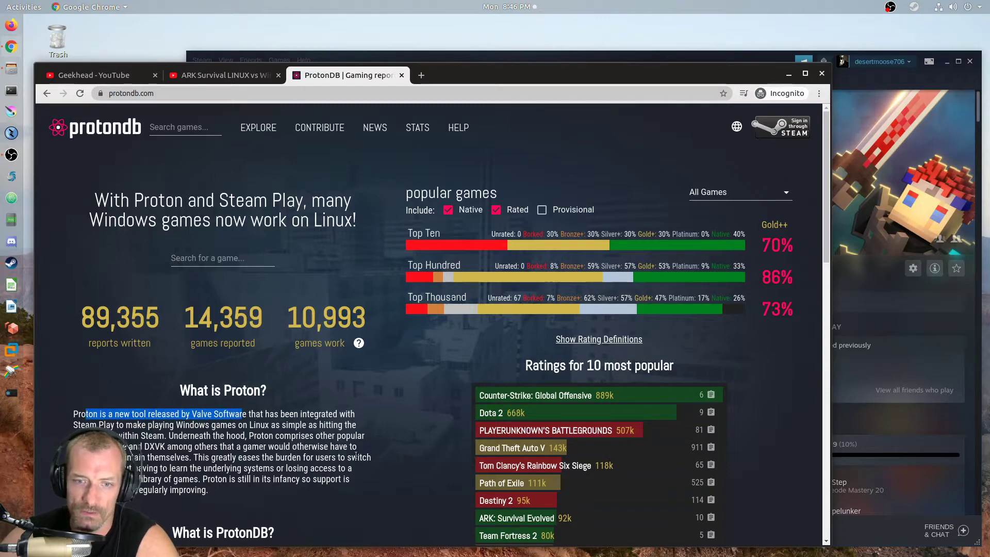
pyautogui.click(130, 447)
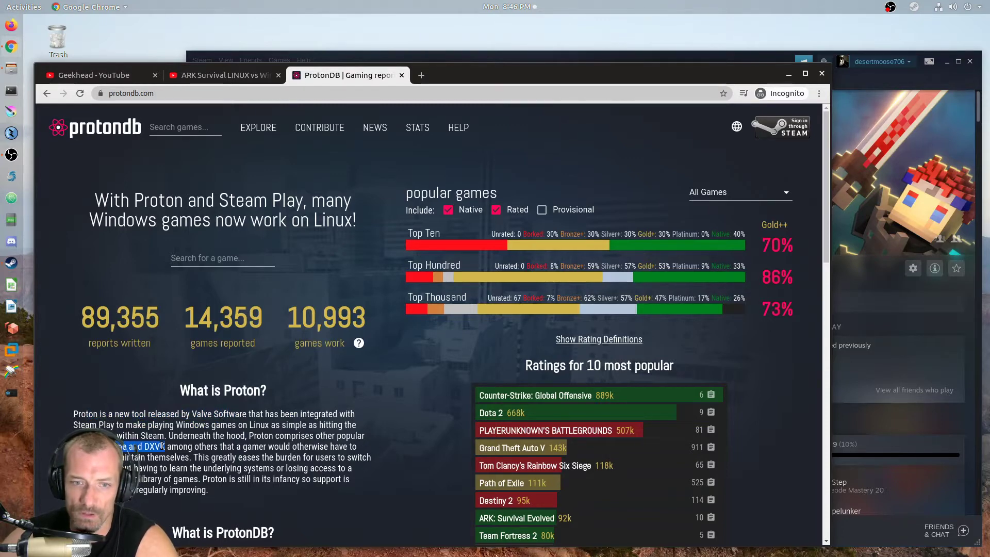
pyautogui.moveTo(164, 447); pyautogui.dragTo(166, 446)
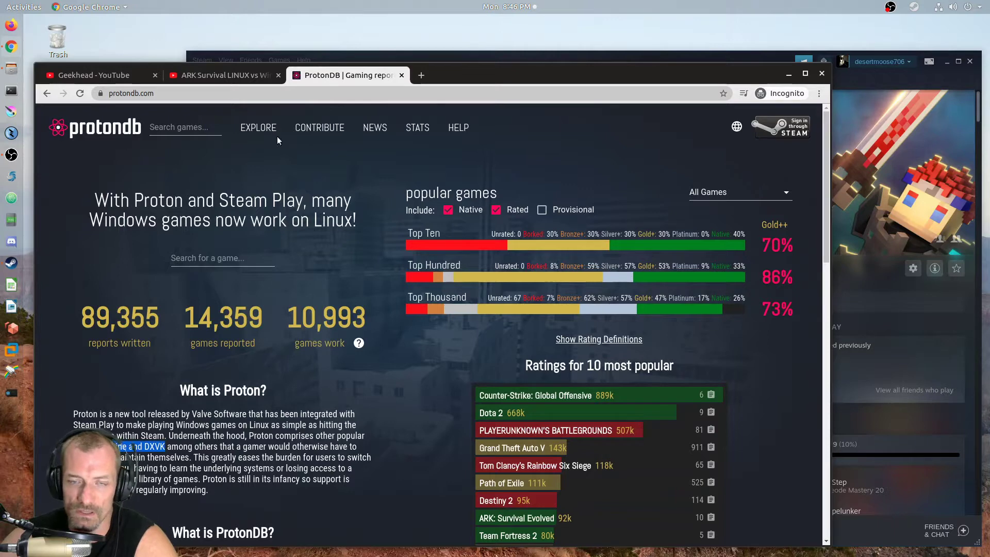
# Step: Revisit the Proton comment under the ARK video, and examine ProtonDB's ratings for the 10 most popular games
pyautogui.click(215, 74)
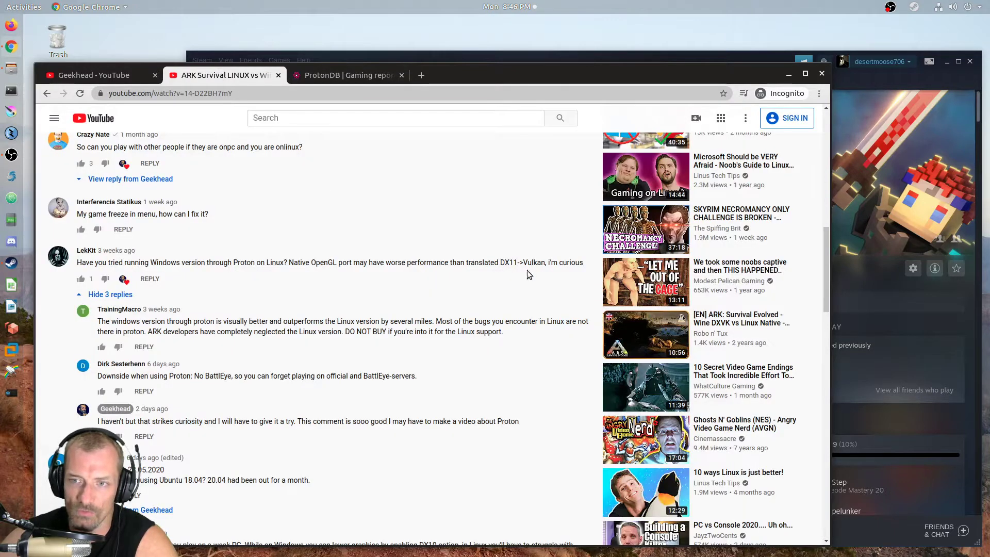
pyautogui.click(337, 75)
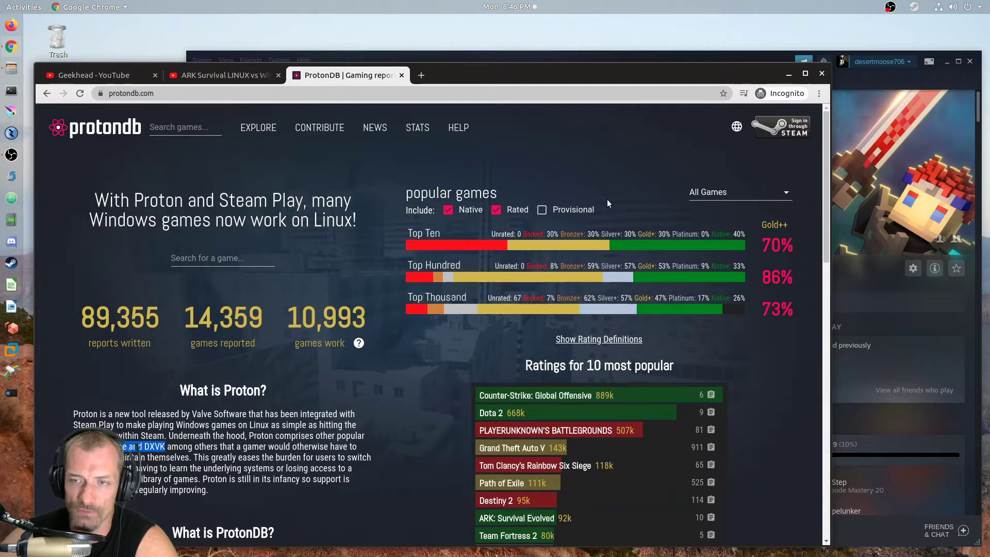
pyautogui.scroll(-2, 425, 362)
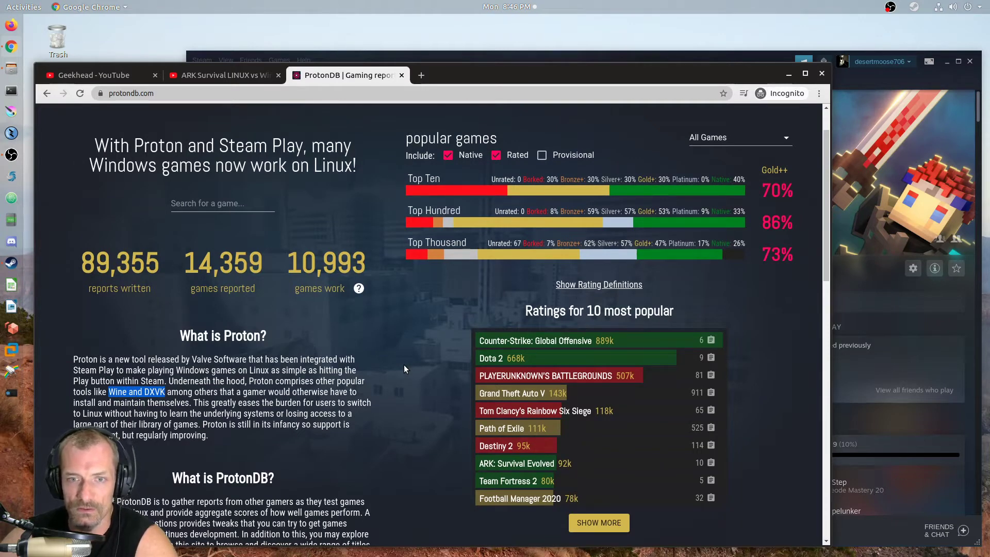
pyautogui.scroll(-4, 360, 390)
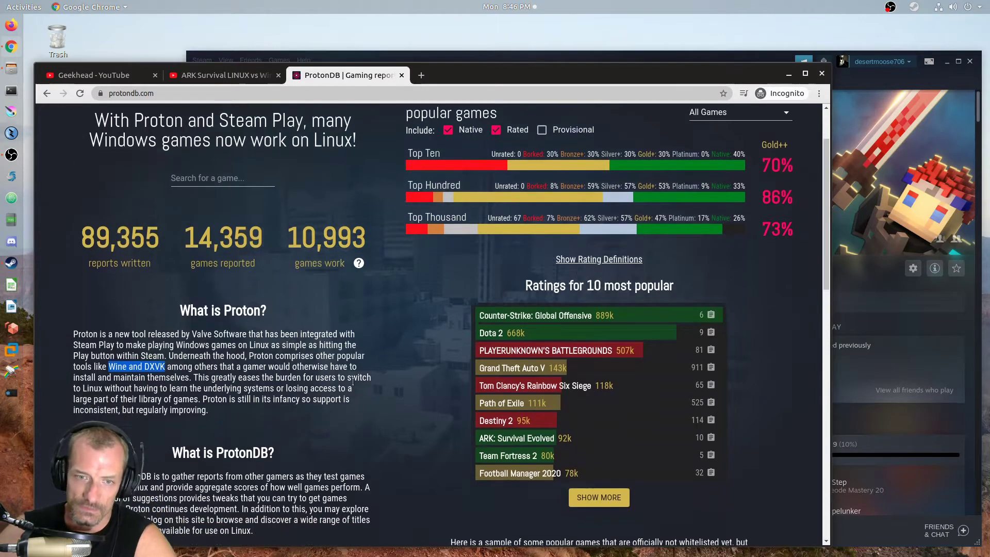
pyautogui.scroll(-2, 354, 382)
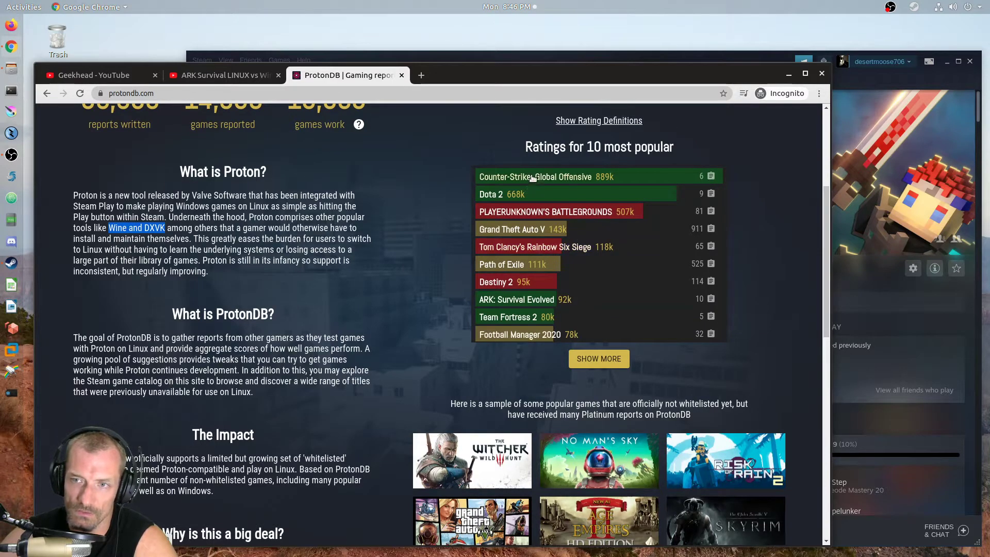
pyautogui.scroll(8, 363, 315)
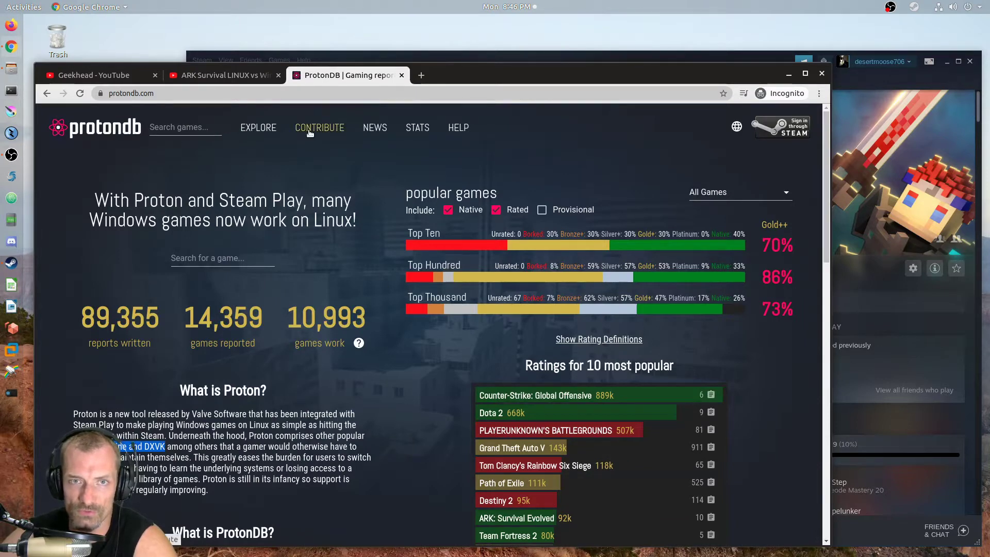
# Step: Switch to Steam and force Trove to use the Proton 5.0-9 Steam Play compatibility tool in its properties
pyautogui.click(596, 60)
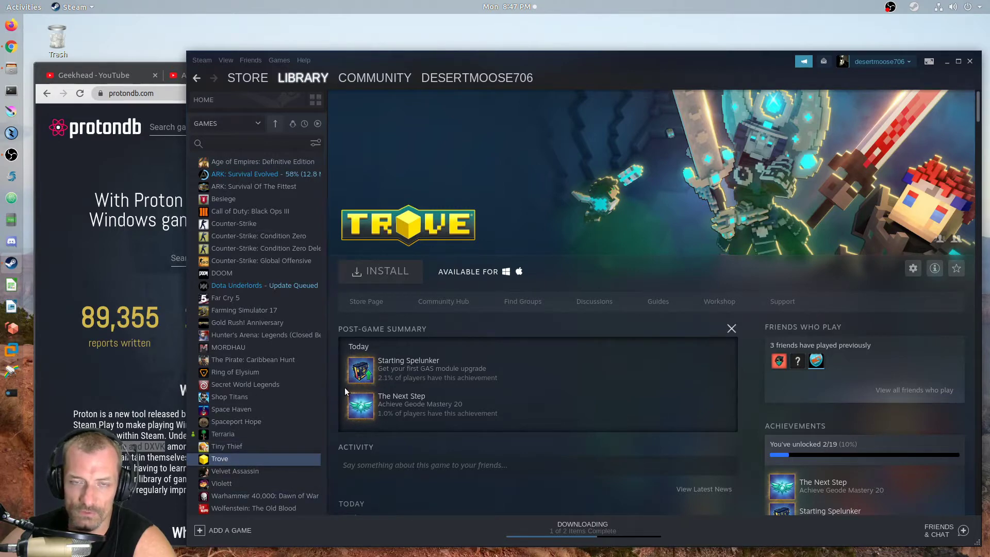
pyautogui.click(913, 269)
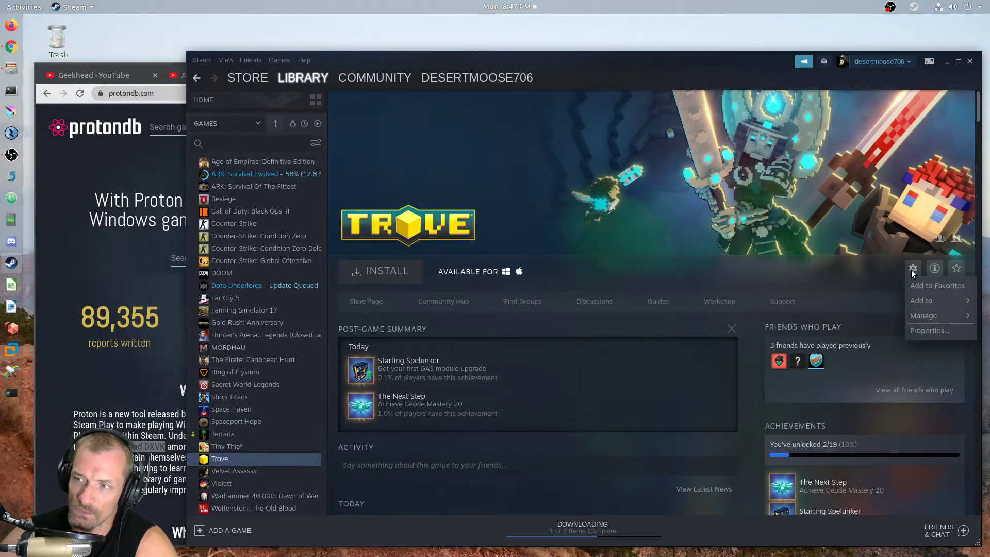
pyautogui.click(931, 334)
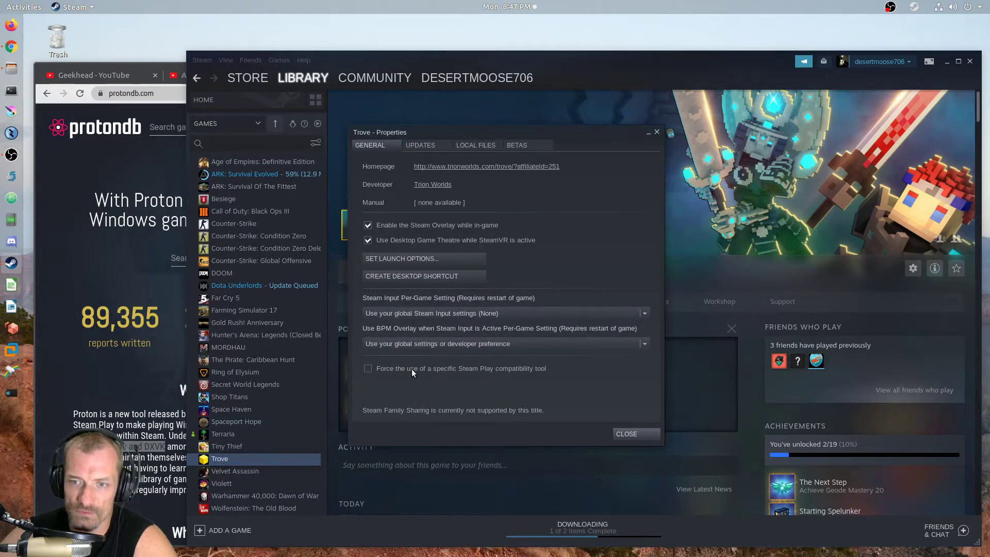
pyautogui.click(368, 369)
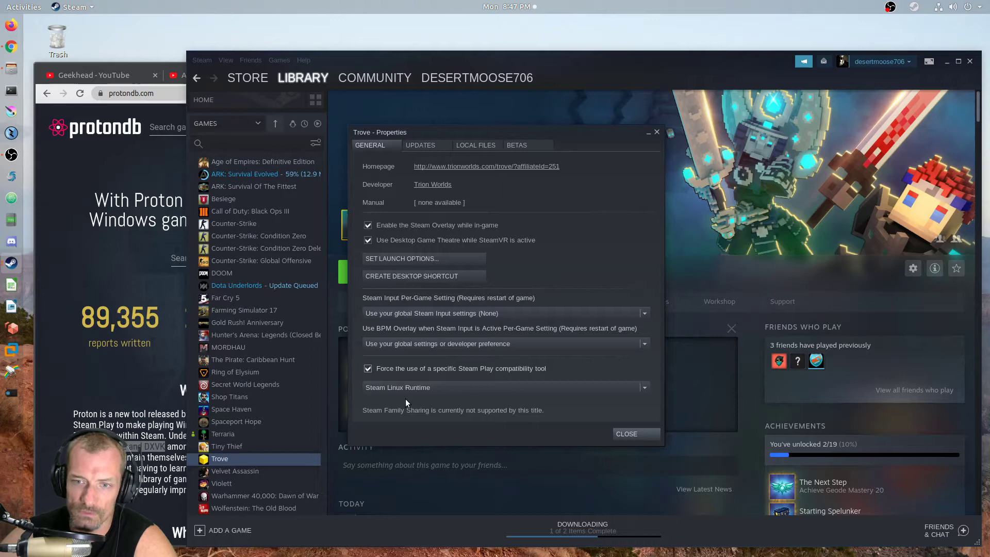
pyautogui.click(644, 387)
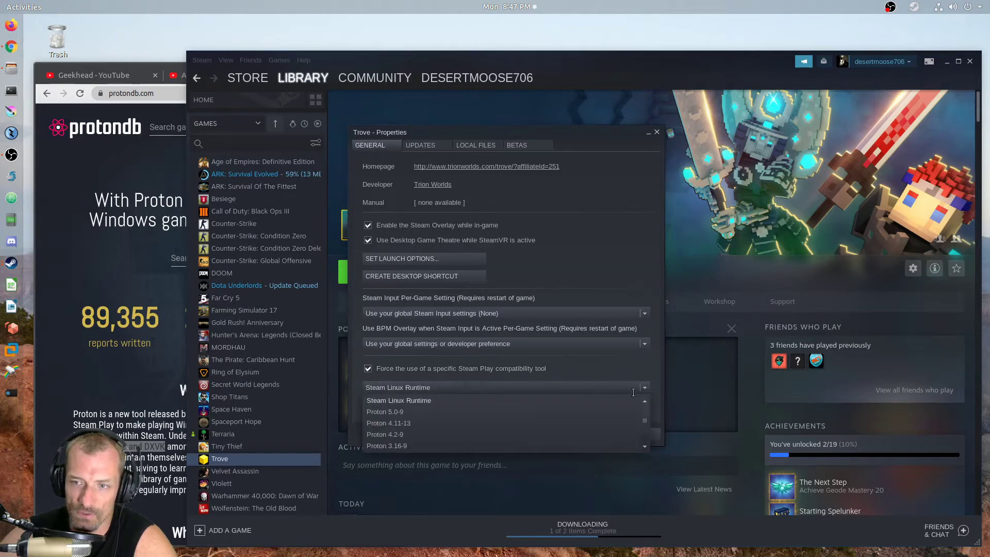
pyautogui.click(403, 414)
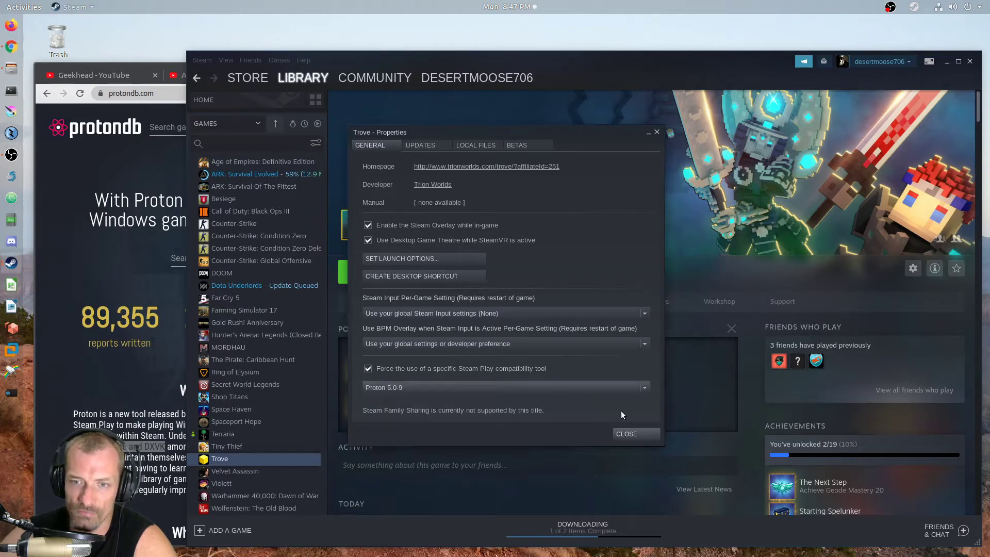
pyautogui.click(647, 388)
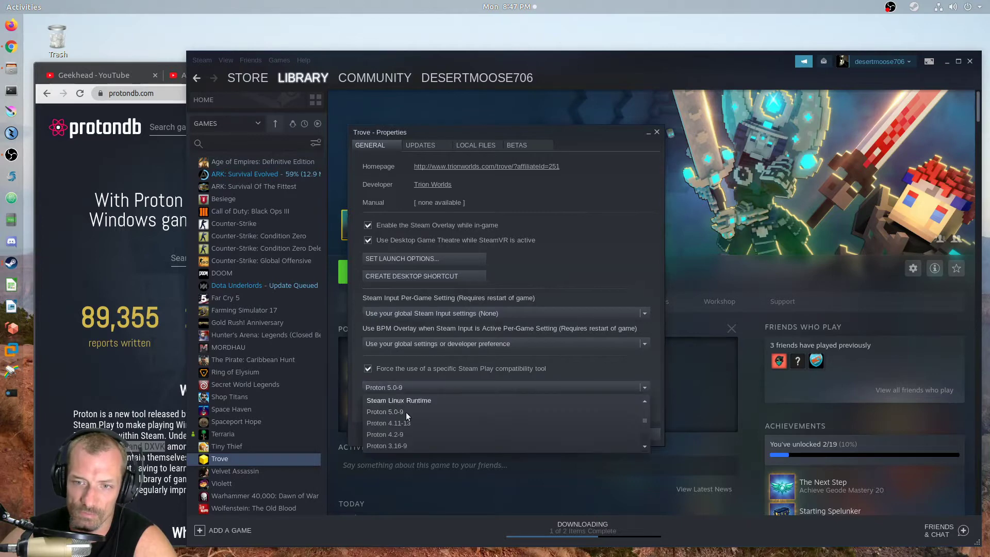
pyautogui.click(396, 413)
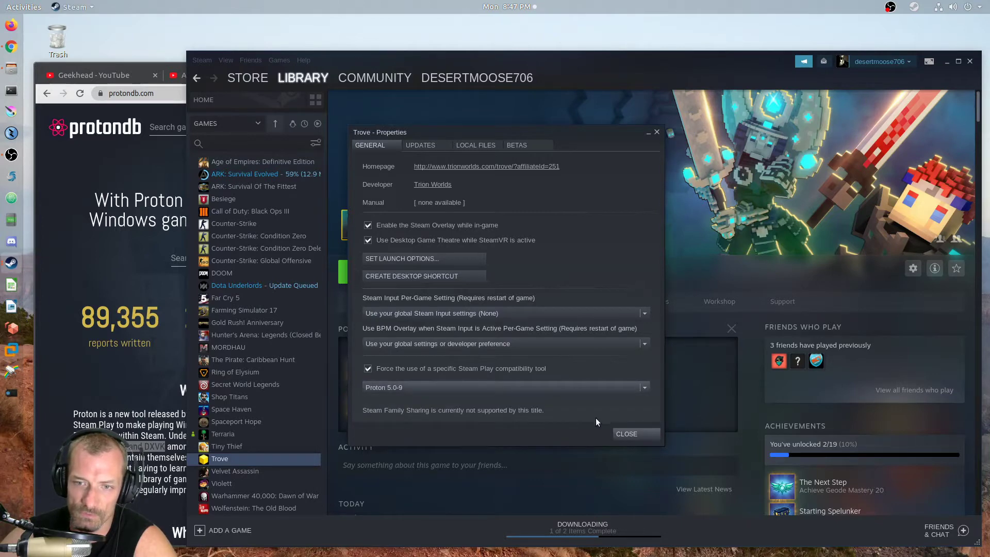
pyautogui.click(635, 434)
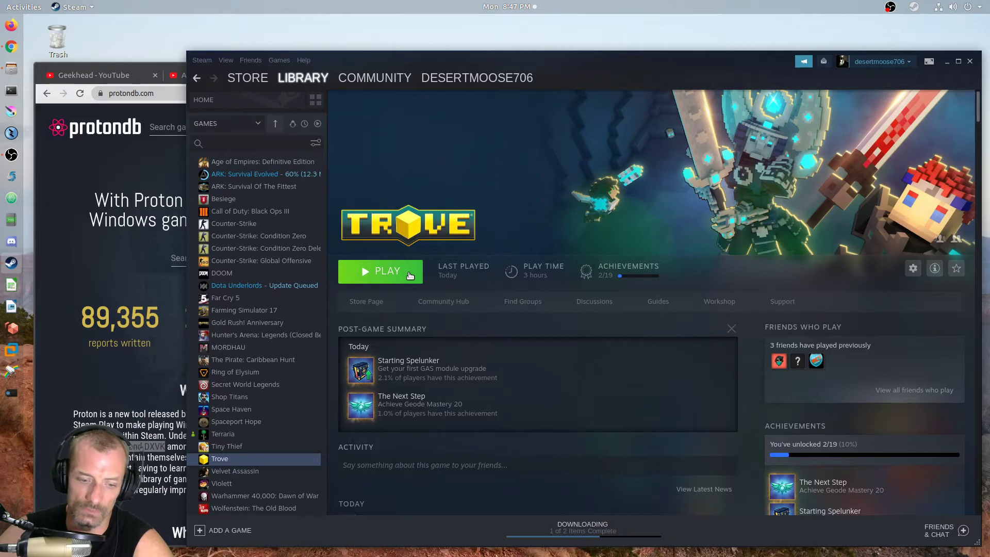
# Step: Launch Trove from the Steam library and decline linking the Trion Glyph and Steam accounts
pyautogui.click(388, 271)
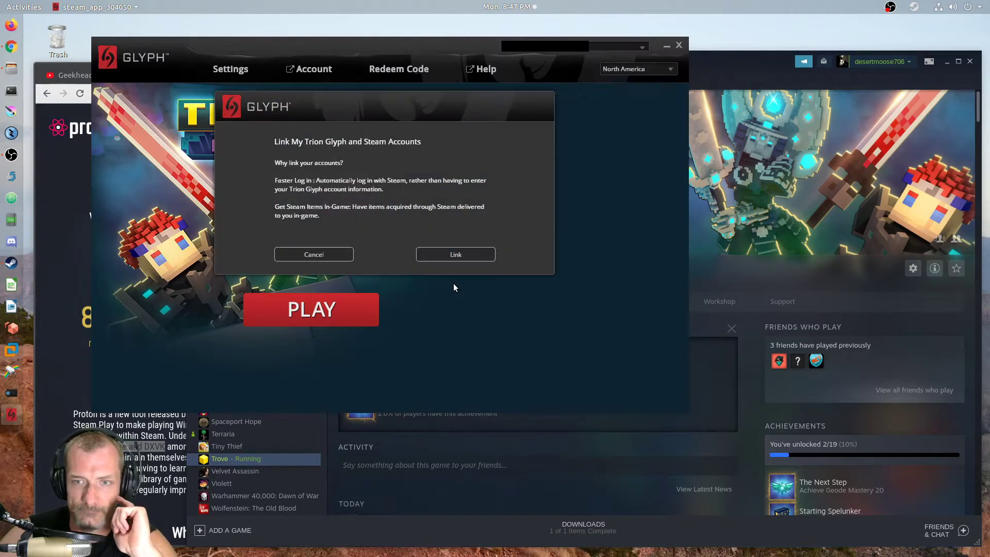
pyautogui.click(314, 254)
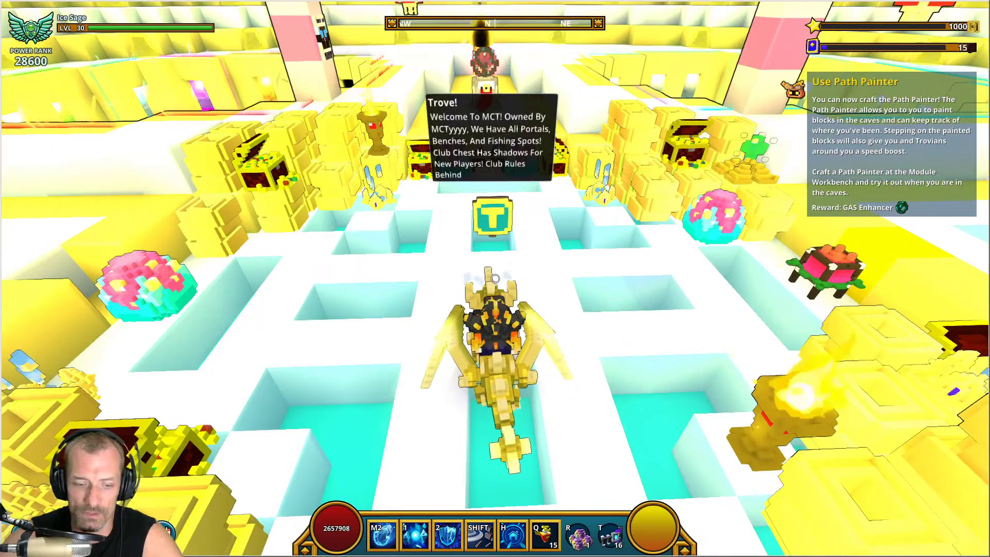
# Step: Enter the Geode Topside (Uber-10) world from the world map and summon the dragon mount
pyautogui.press('m')
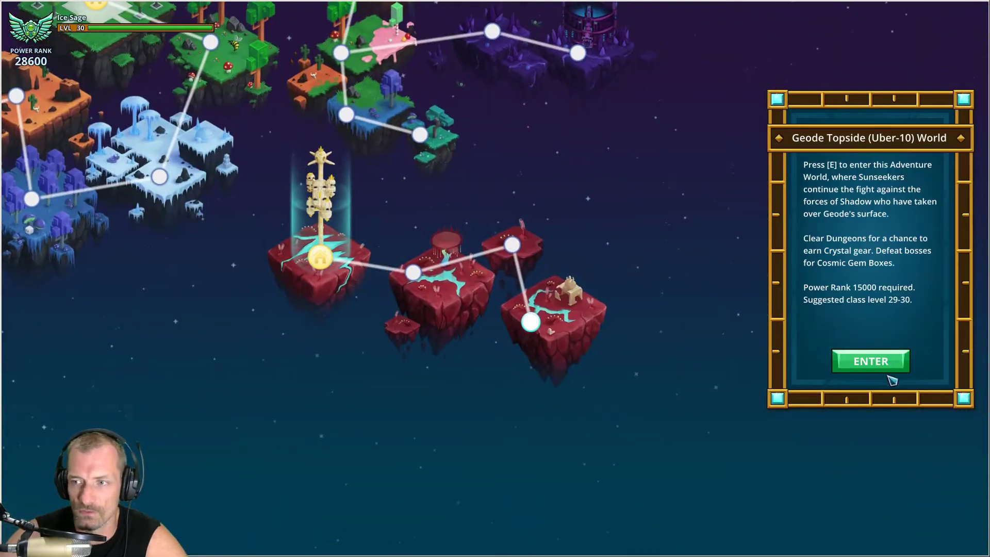
pyautogui.click(888, 368)
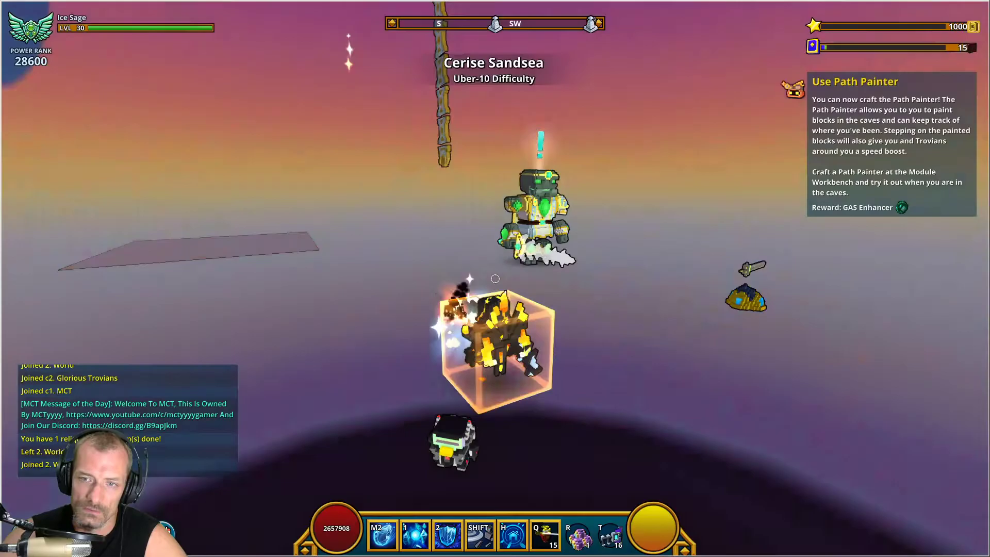
pyautogui.press('z')
pyautogui.press('w')
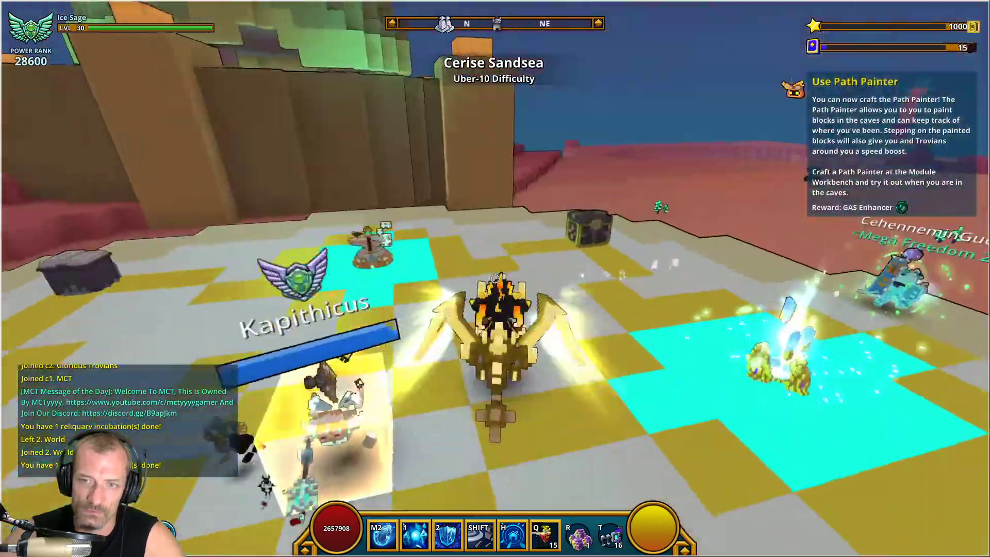
# Step: Ride the dragon across the arrival platform past the Rejuvenation Station and Loot Collector, and fly out over the red desert
pyautogui.press('space')
pyautogui.press('w')
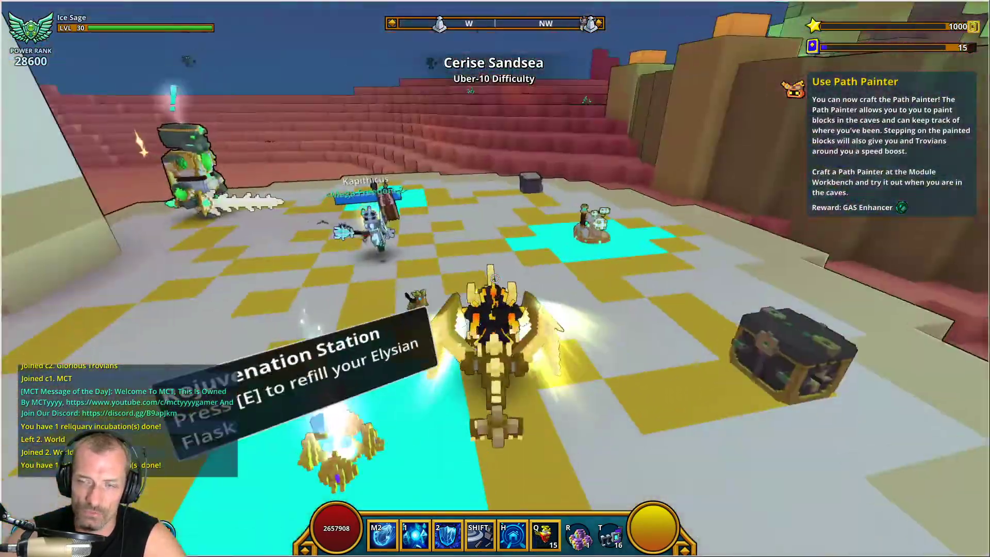
pyautogui.press('e')
pyautogui.press('Escape')
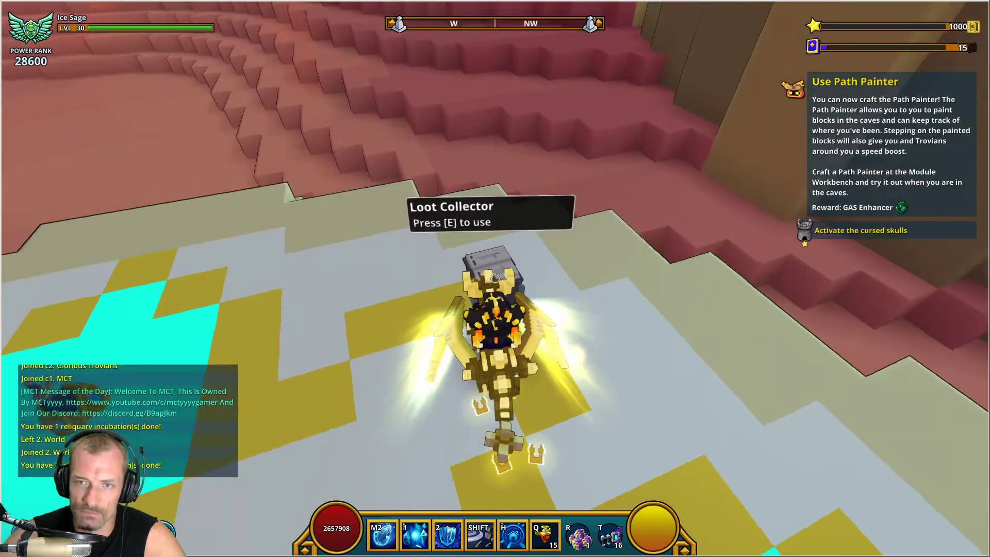
pyautogui.press('w')
pyautogui.press('space')
pyautogui.press('space')
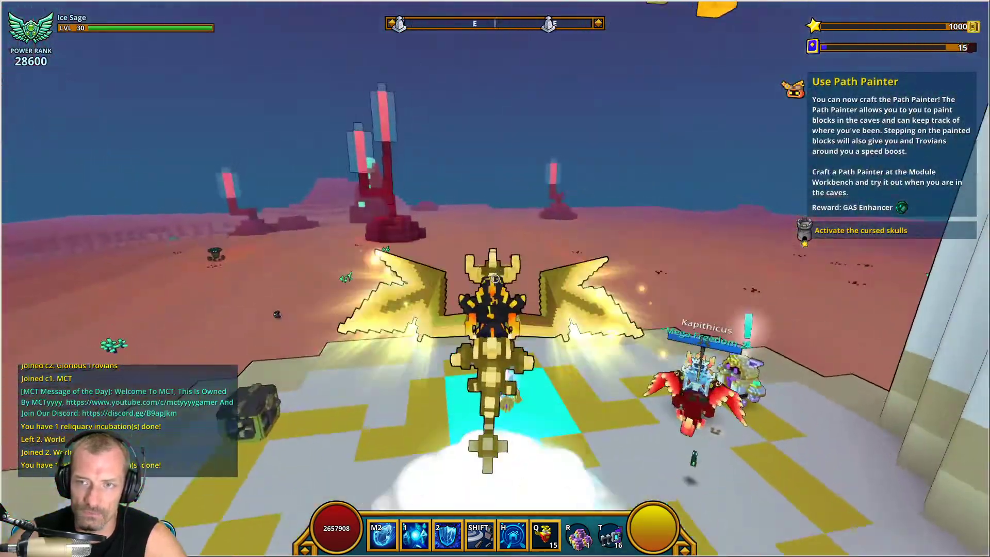
pyautogui.press('w')
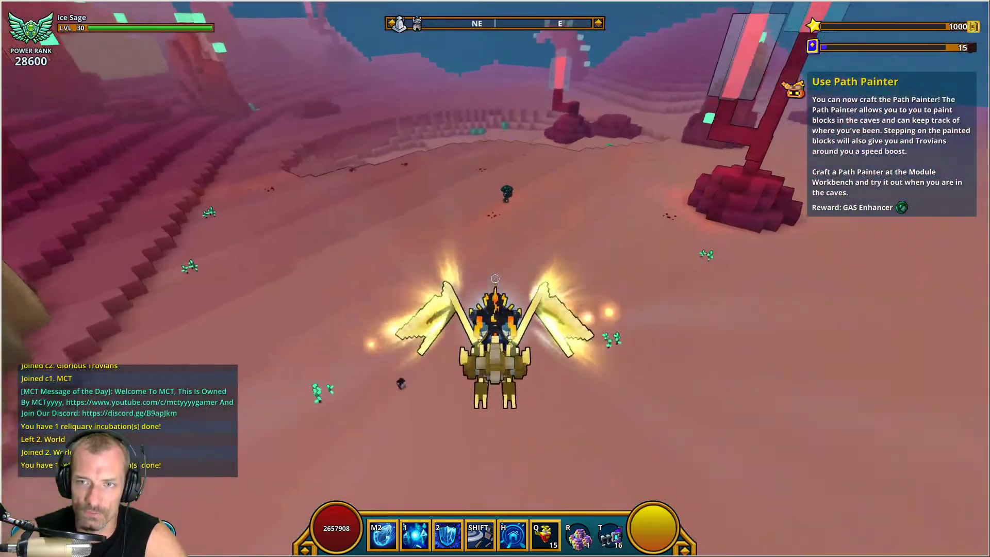
# Step: Fly the dragon down towards the dark enemy on the red desert floor and dismount beside it
pyautogui.click(495, 278)
pyautogui.press('w')
pyautogui.click(495, 279)
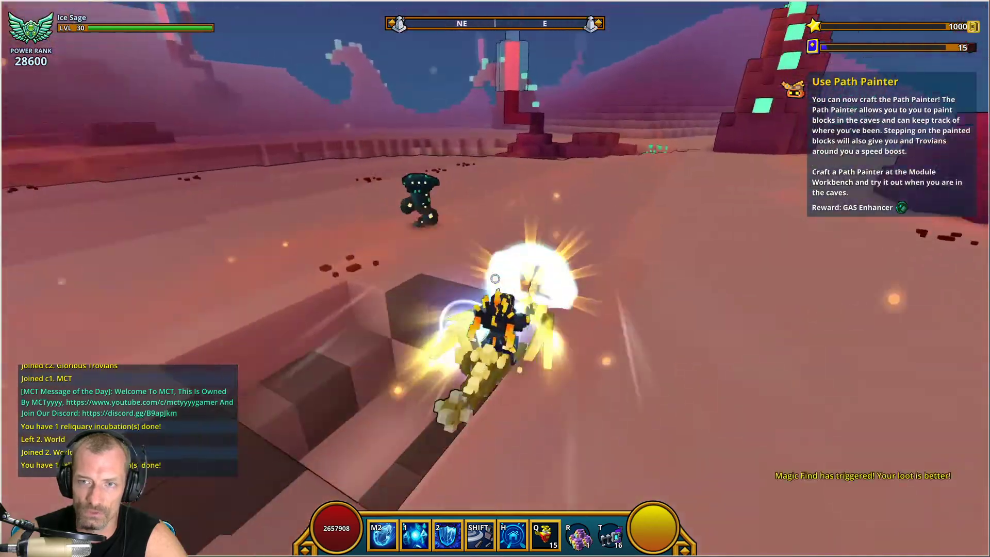
pyautogui.press('z')
pyautogui.press('w')
# Step: Use one flask and fight the nearby enemies with the Ice Sage's basic attack and ice ability
pyautogui.rightClick(495, 279)
pyautogui.press('q')
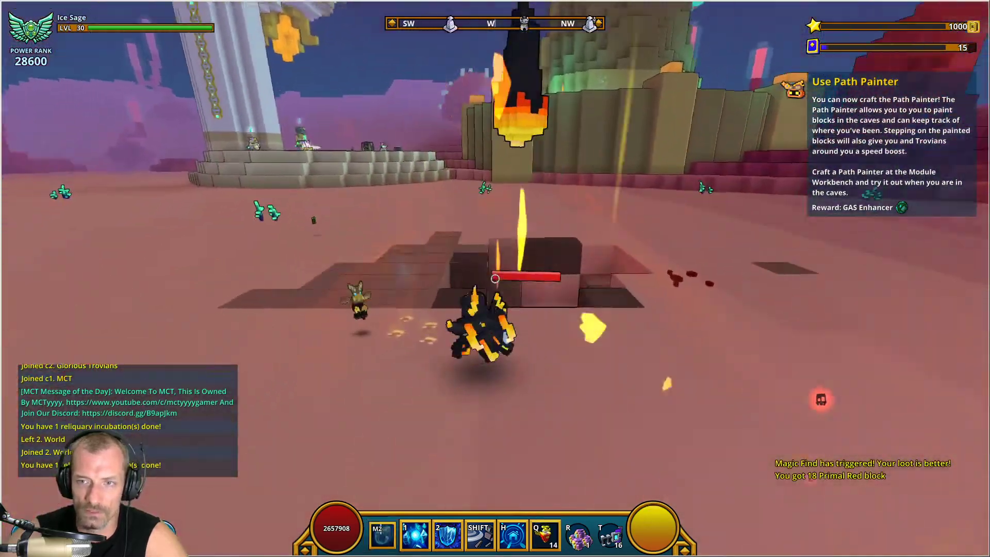
pyautogui.click(495, 279)
pyautogui.rightClick(496, 278)
pyautogui.rightClick(495, 279)
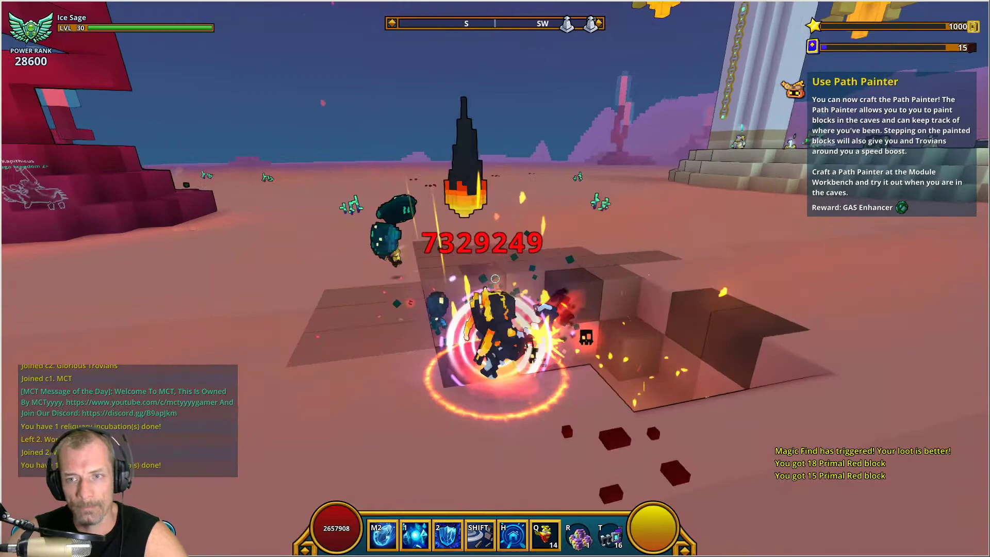
pyautogui.rightClick(496, 278)
pyautogui.click(495, 279)
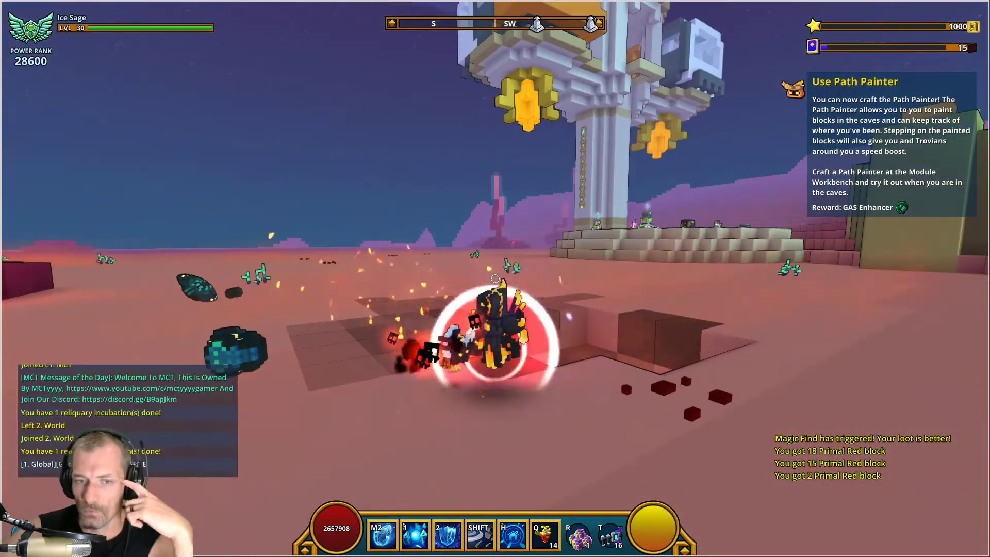
pyautogui.press('w')
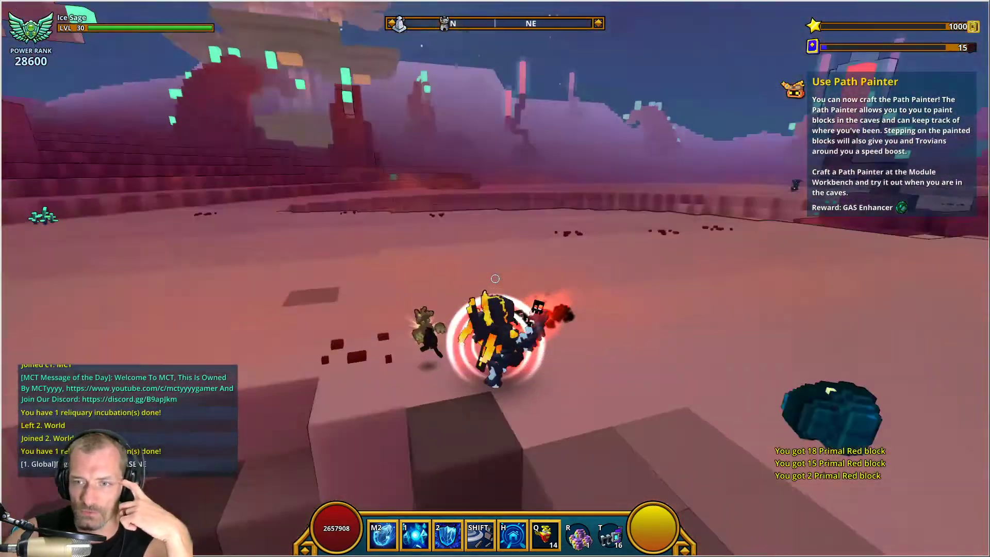
pyautogui.click(496, 278)
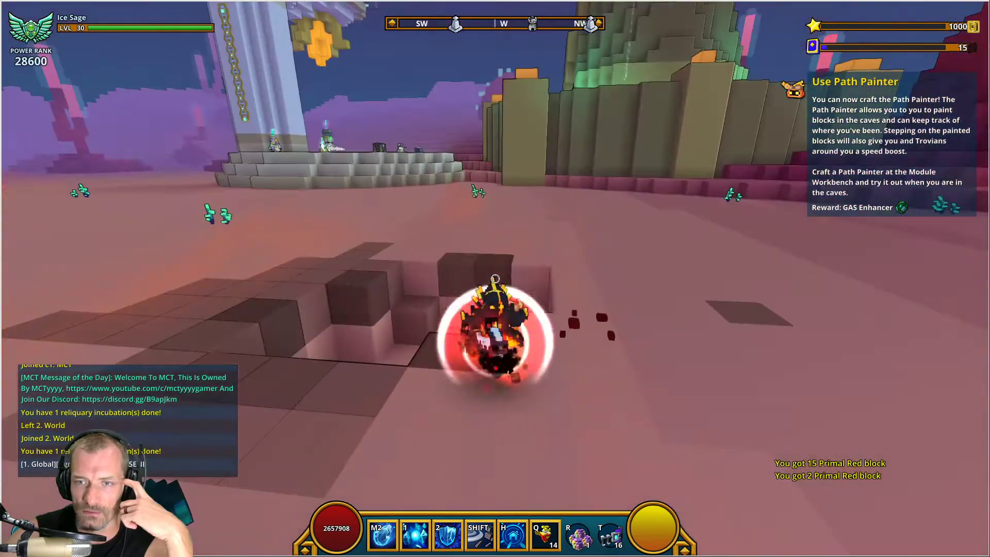
pyautogui.click(495, 279)
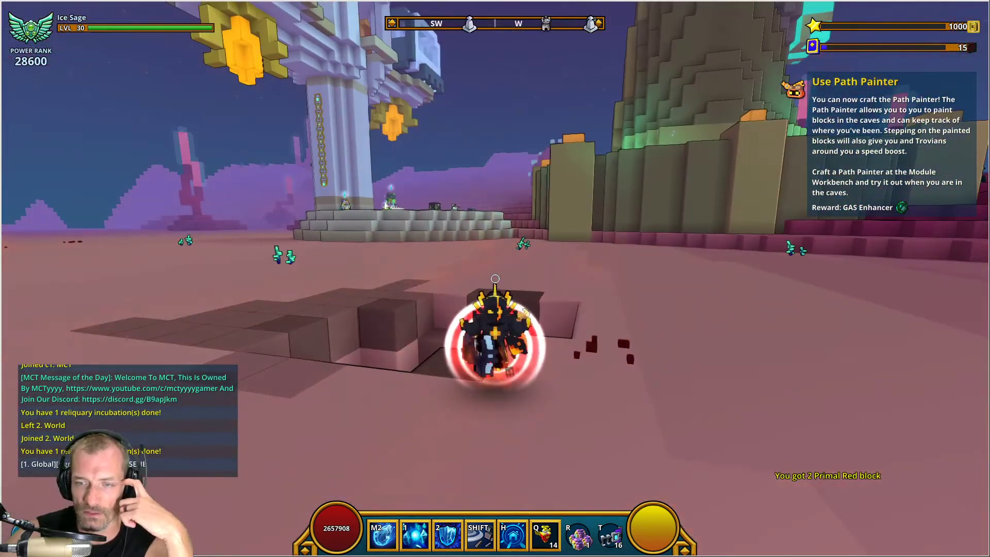
pyautogui.click(495, 279)
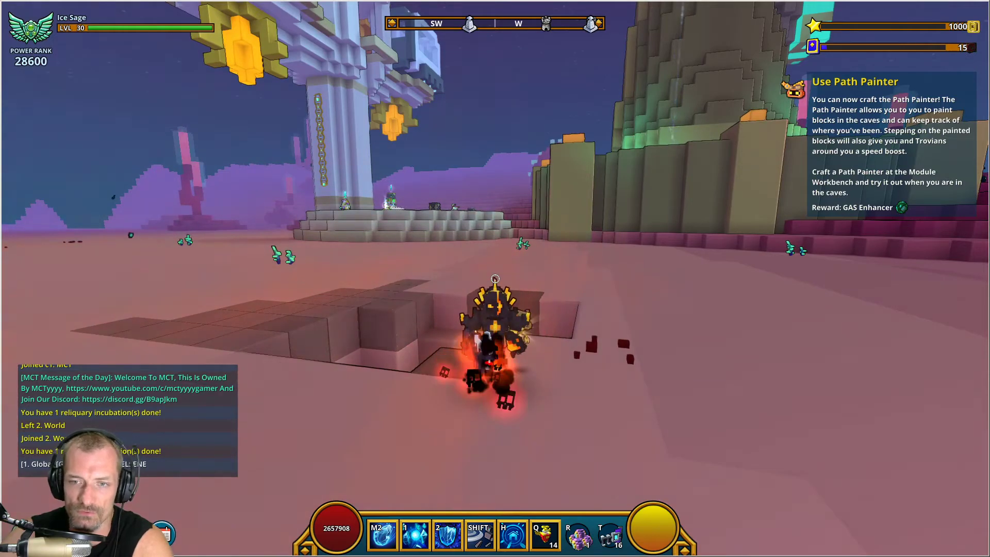
pyautogui.click(496, 279)
pyautogui.click(496, 279)
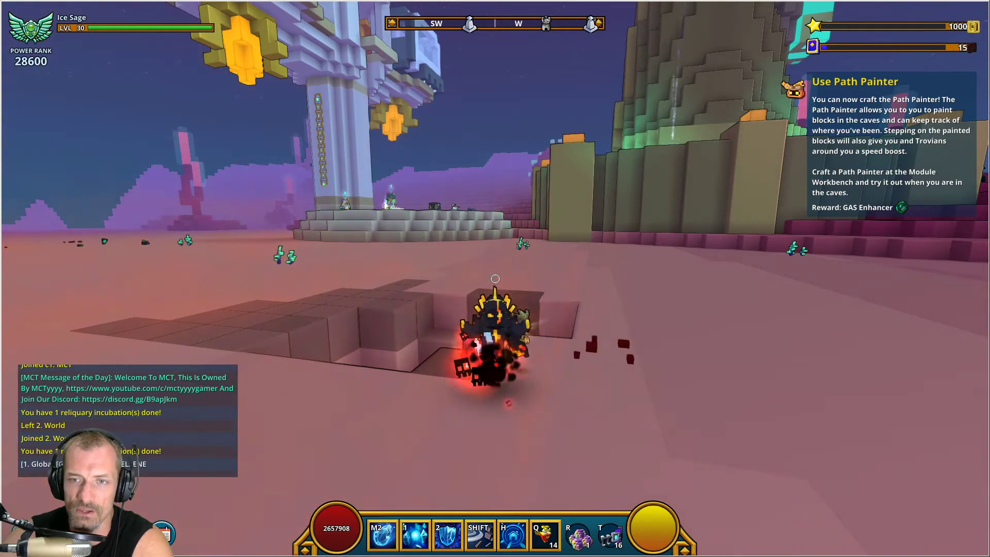
pyautogui.click(496, 278)
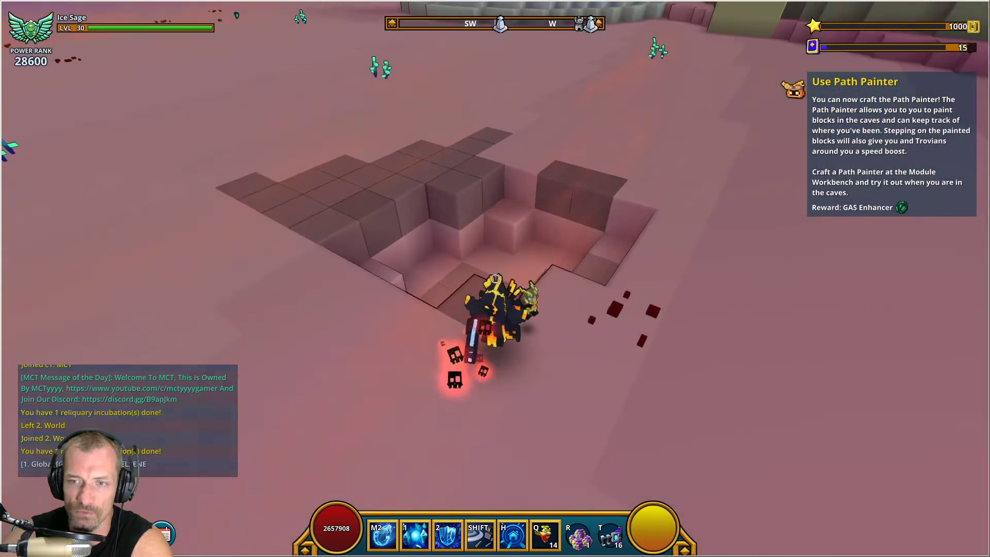
pyautogui.click(495, 279)
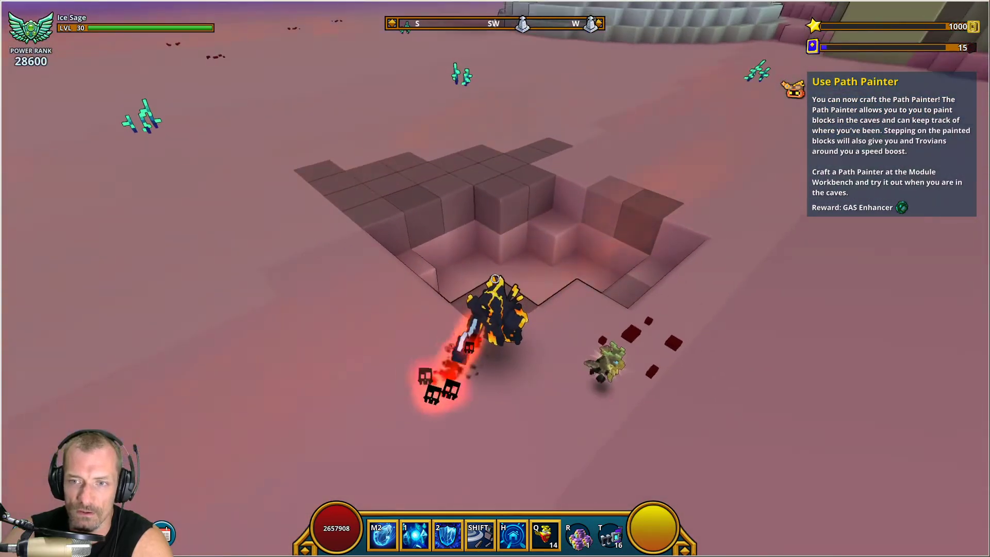
pyautogui.click(495, 278)
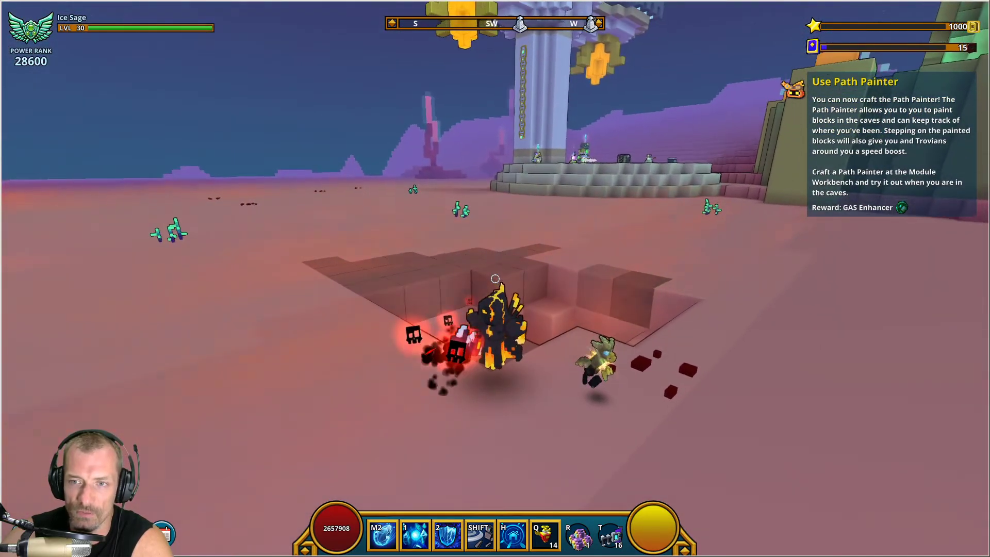
pyautogui.click(496, 278)
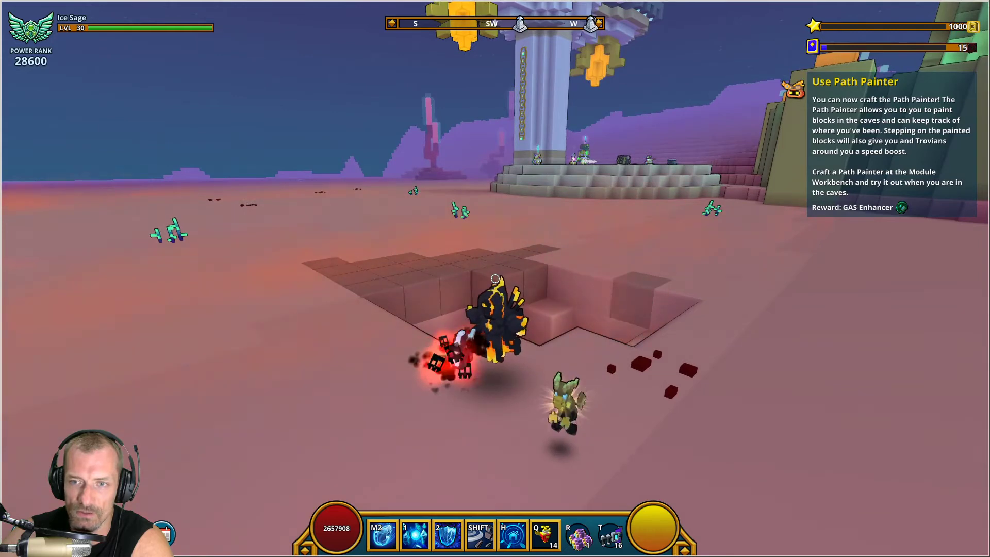
pyautogui.click(495, 278)
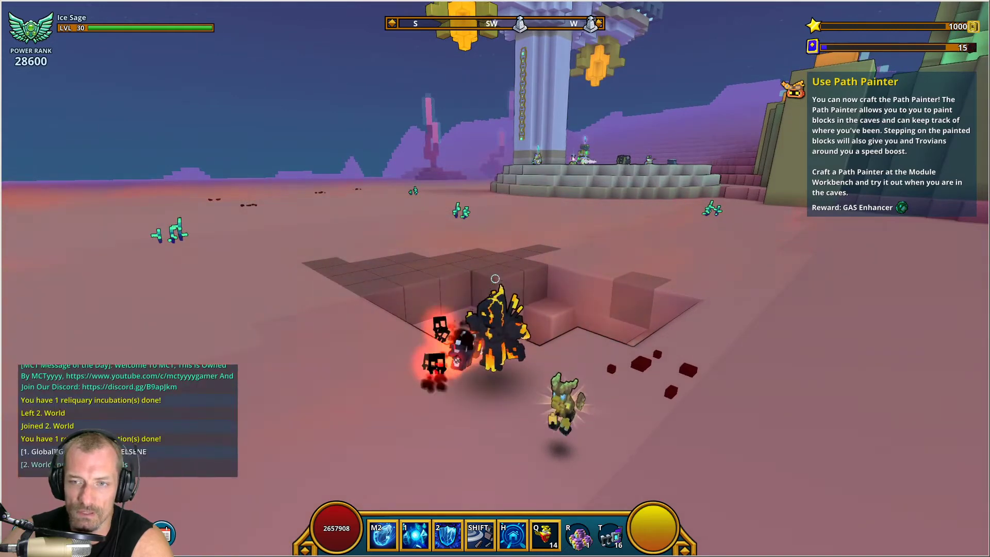
pyautogui.click(496, 278)
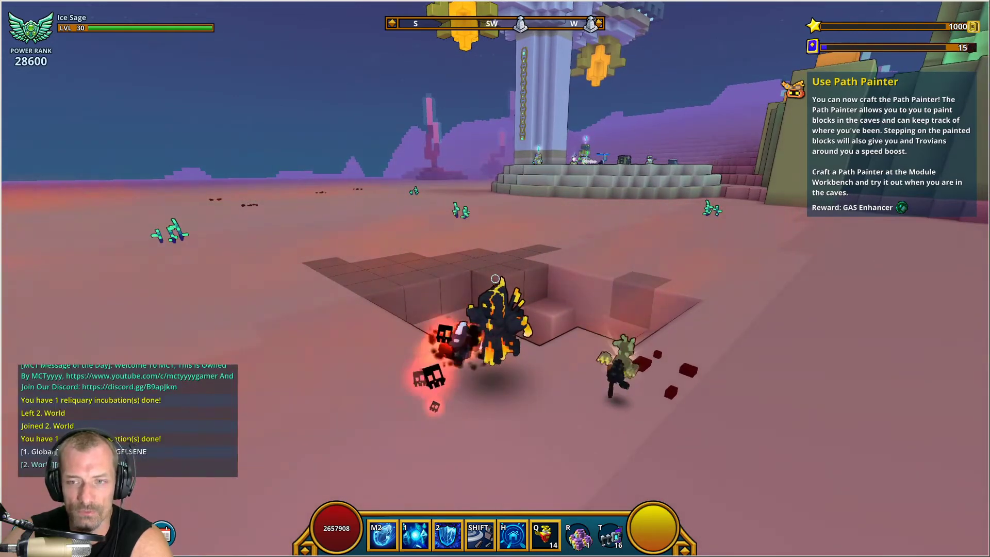
pyautogui.click(495, 279)
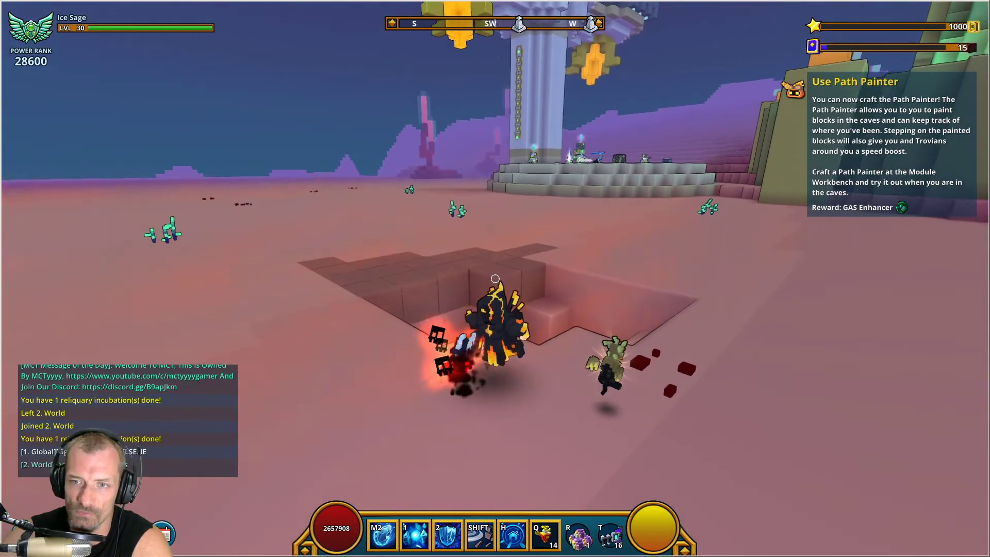
pyautogui.click(495, 279)
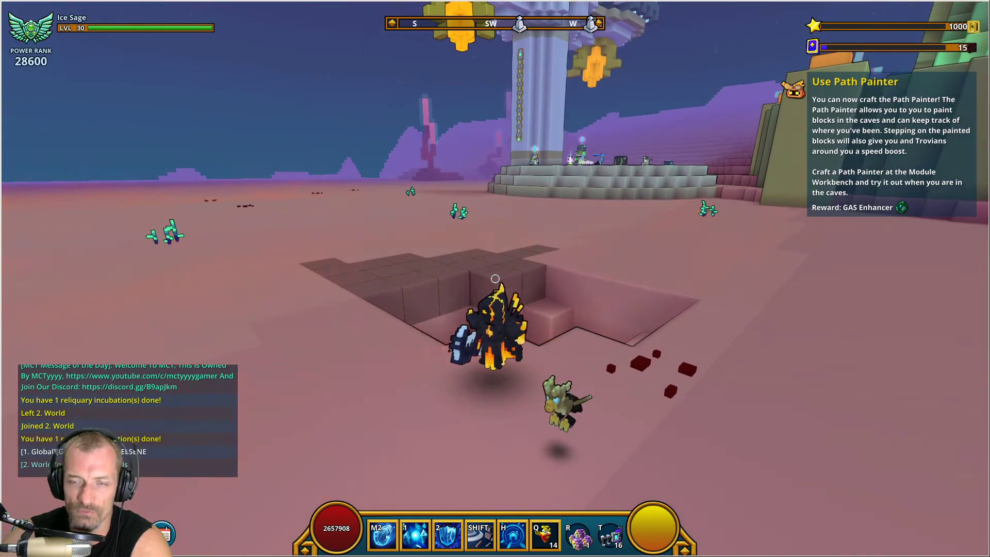
pyautogui.click(495, 279)
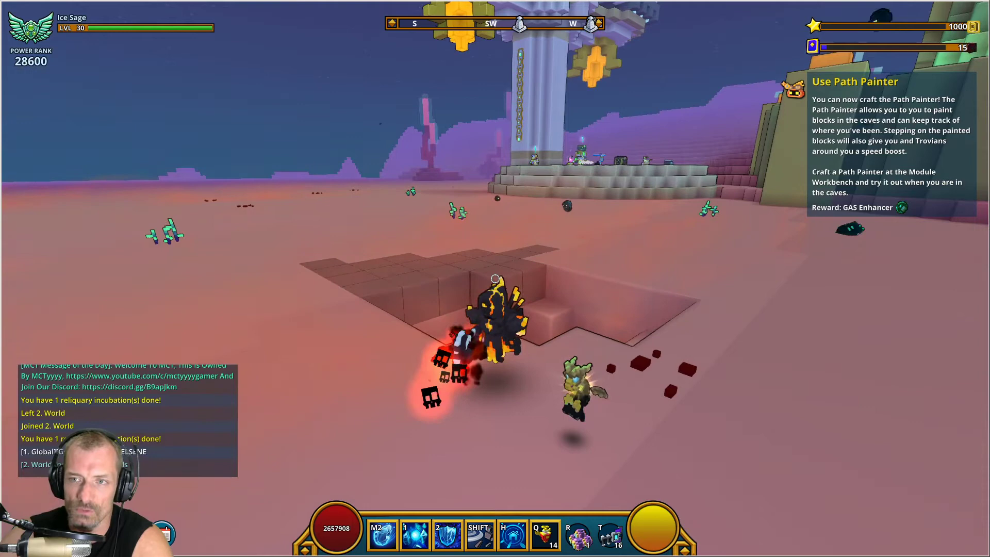
pyautogui.click(495, 278)
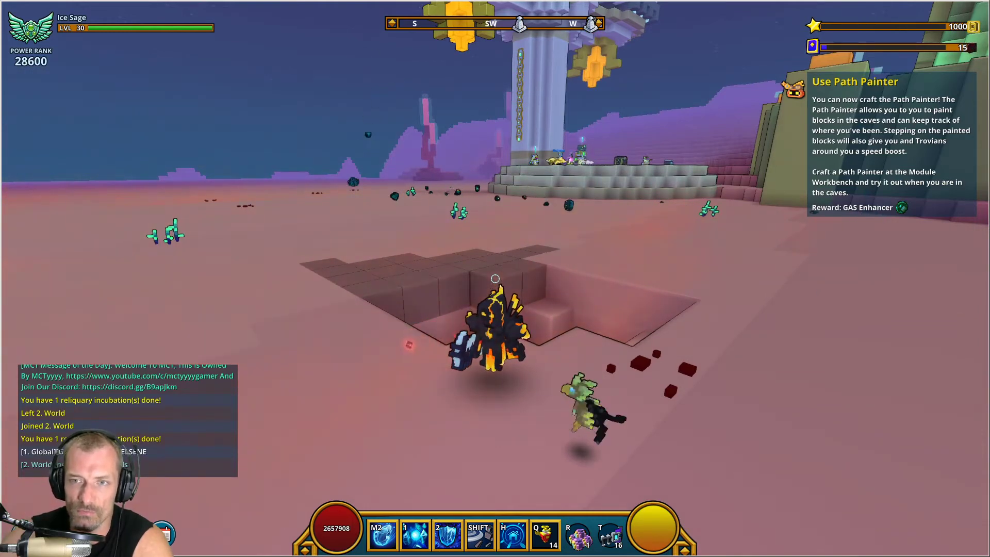
pyautogui.click(495, 279)
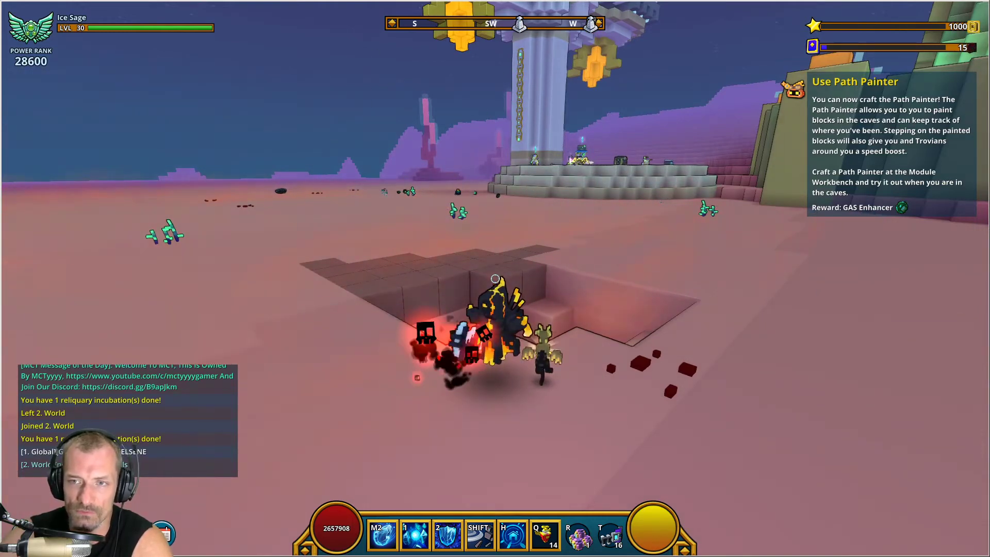
pyautogui.click(495, 279)
pyautogui.click(495, 279)
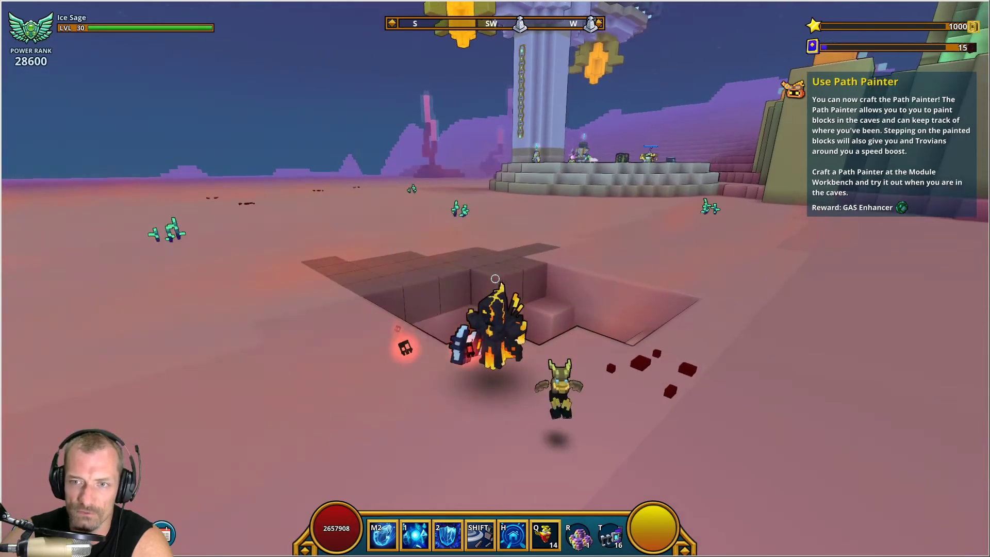
pyautogui.click(495, 279)
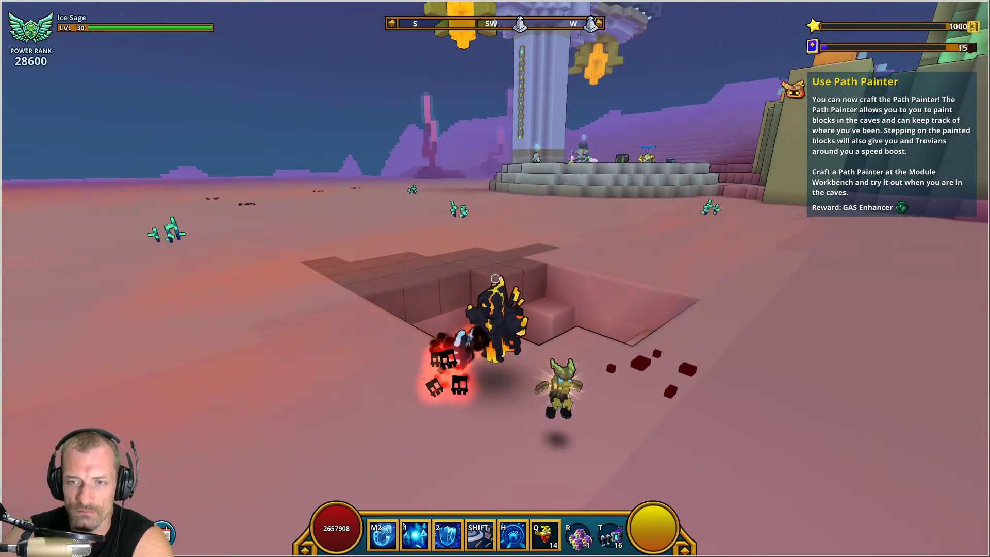
pyautogui.click(496, 279)
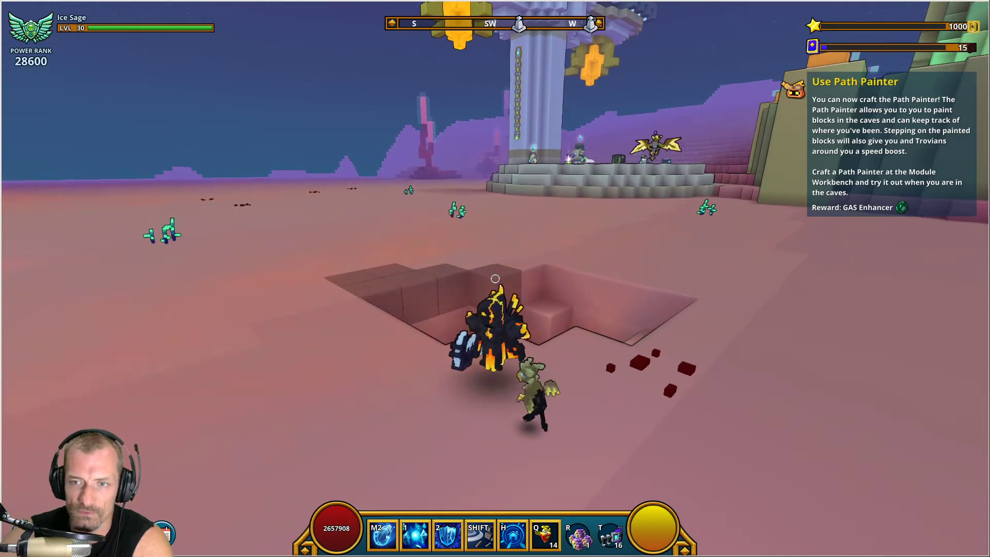
pyautogui.click(496, 278)
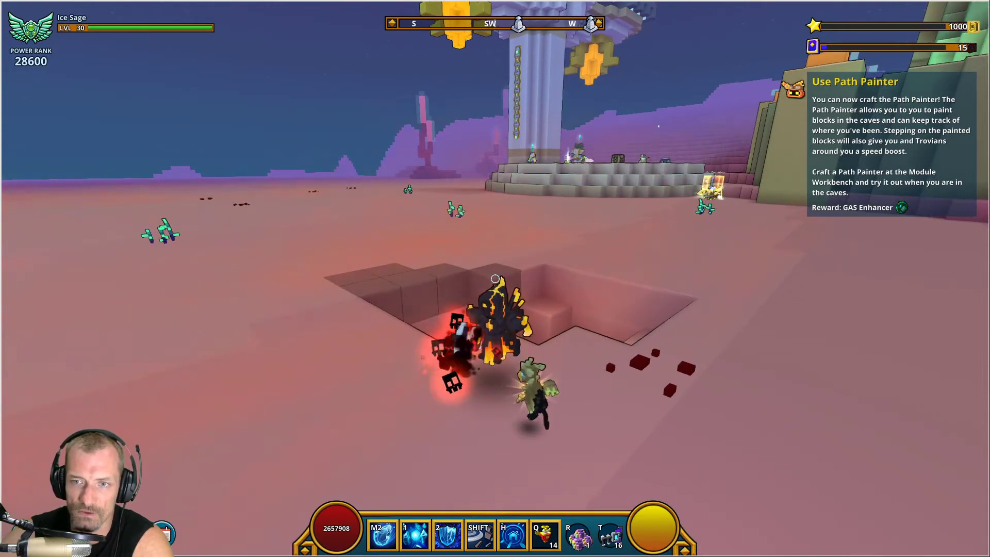
pyautogui.click(495, 279)
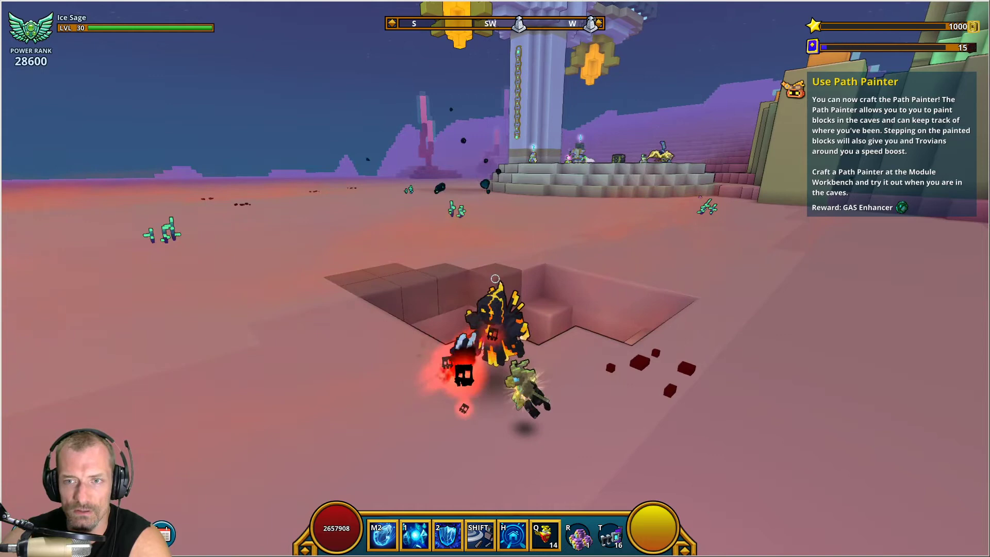
pyautogui.click(495, 278)
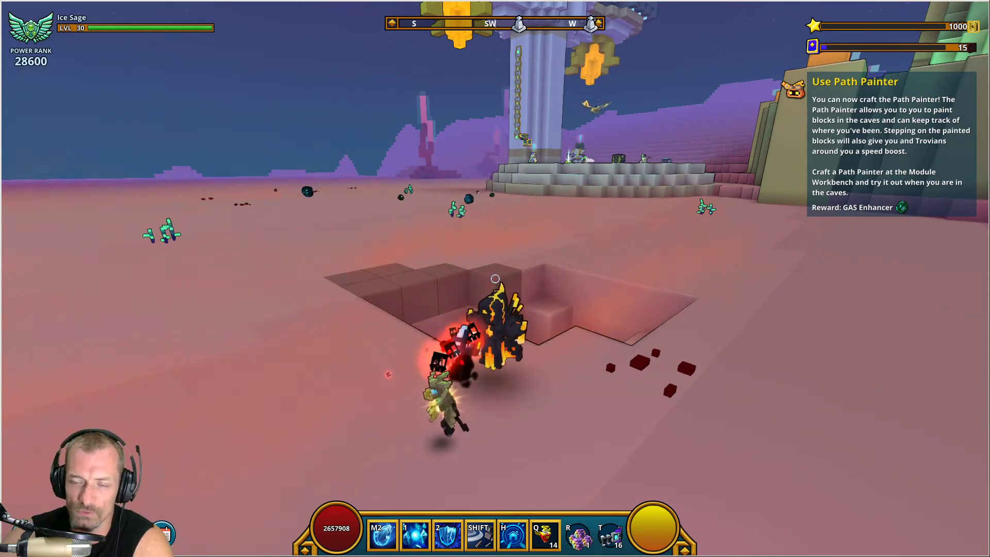
pyautogui.click(495, 278)
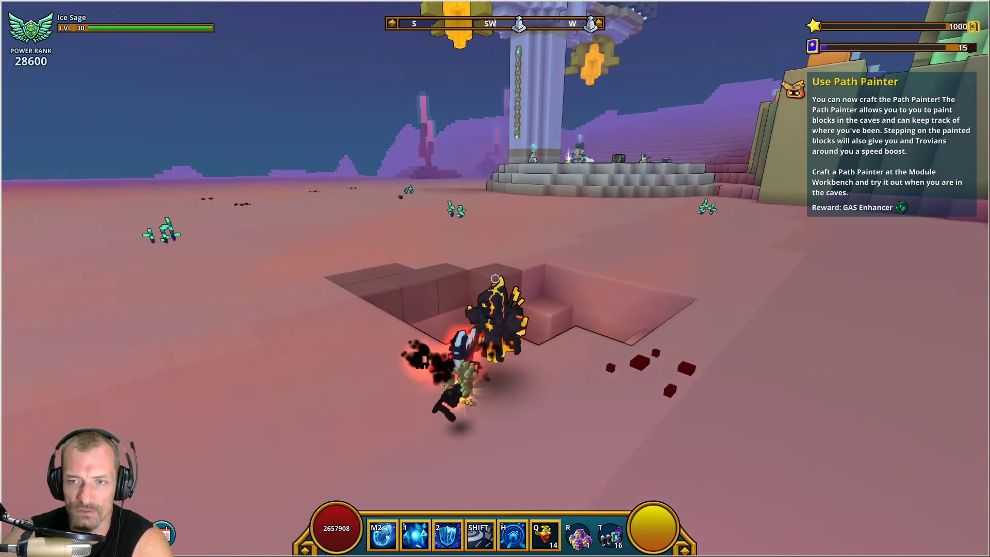
pyautogui.click(495, 279)
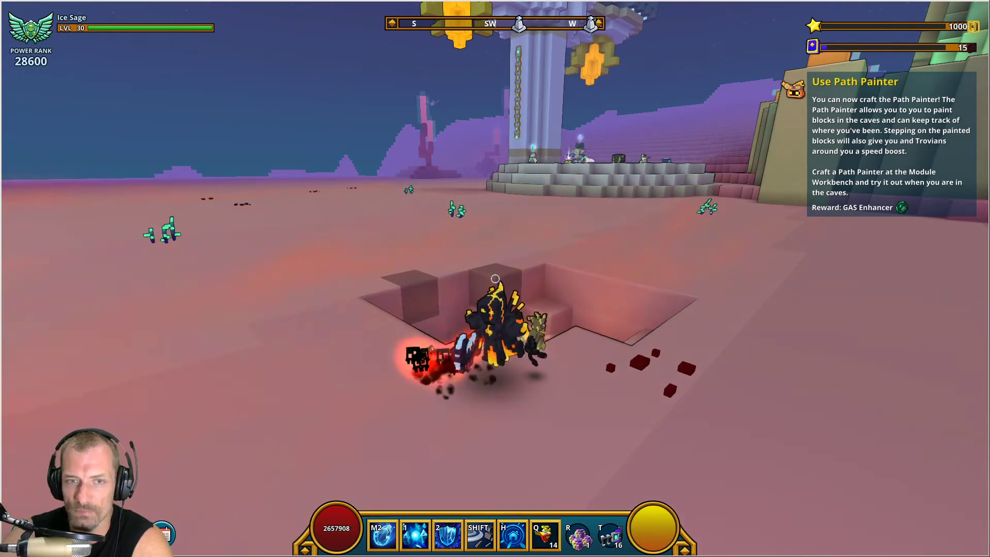
pyautogui.click(495, 278)
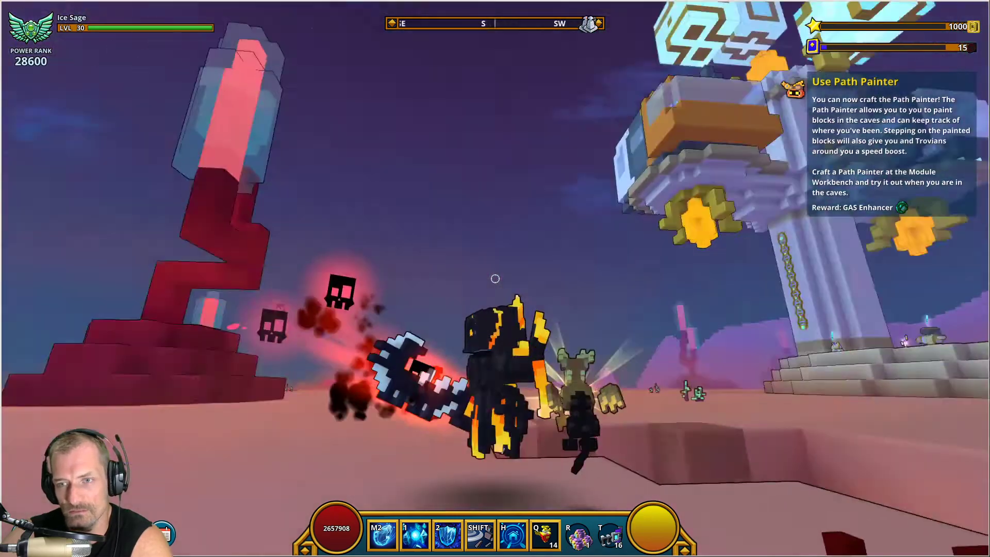
pyautogui.press('w')
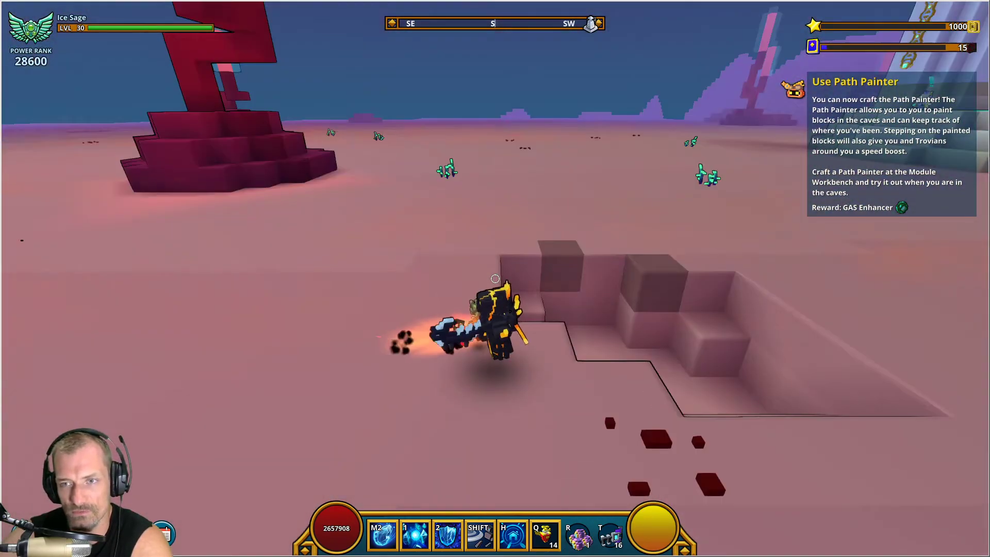
pyautogui.click(495, 279)
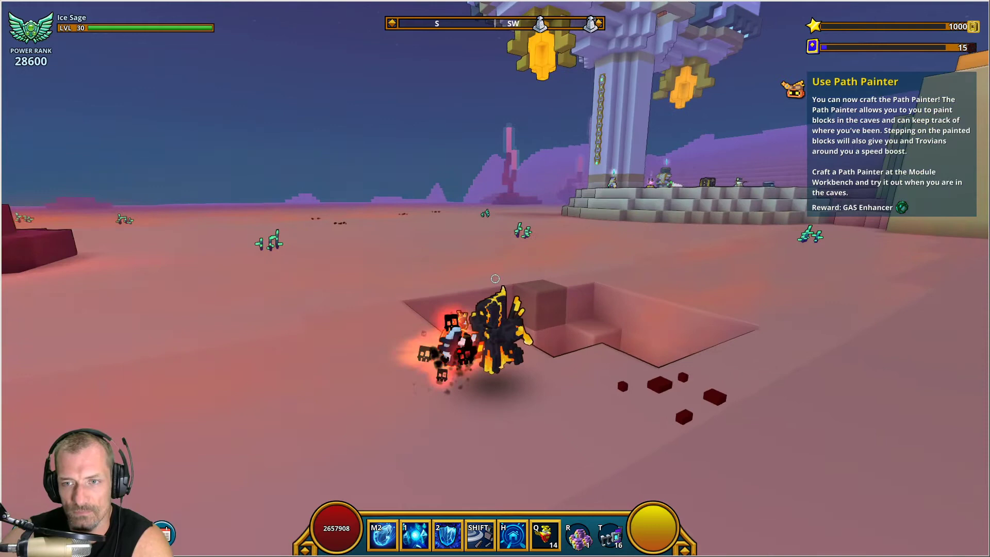
pyautogui.click(495, 279)
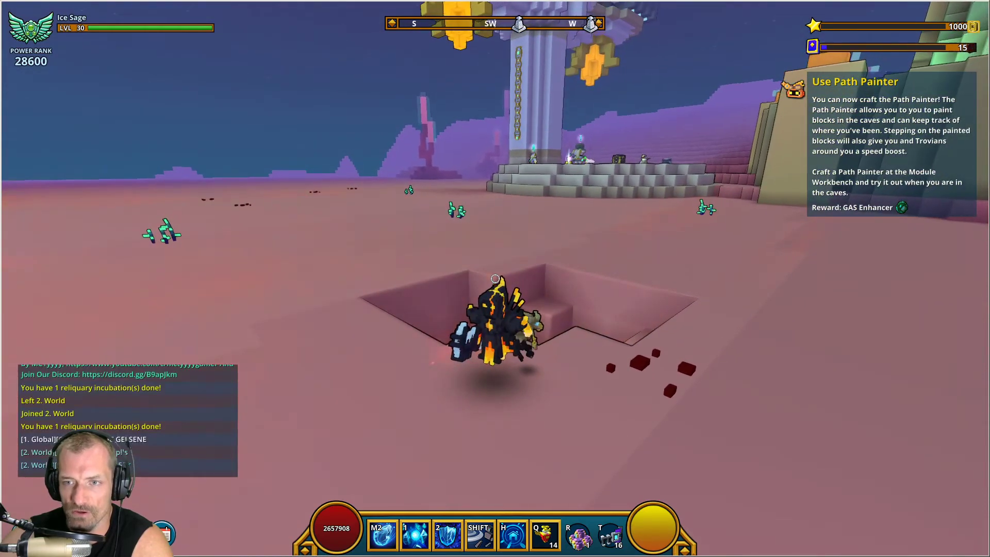
pyautogui.click(495, 278)
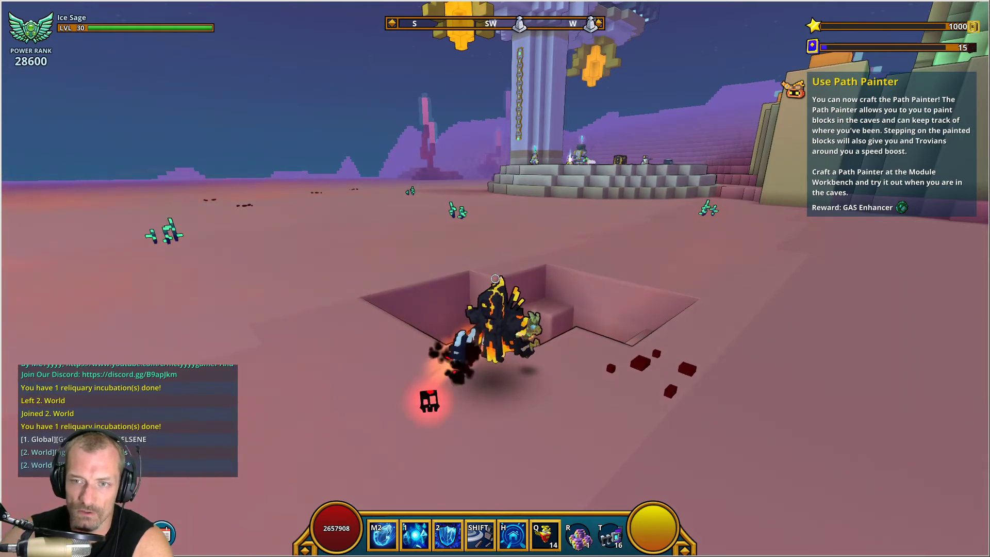
pyautogui.click(495, 278)
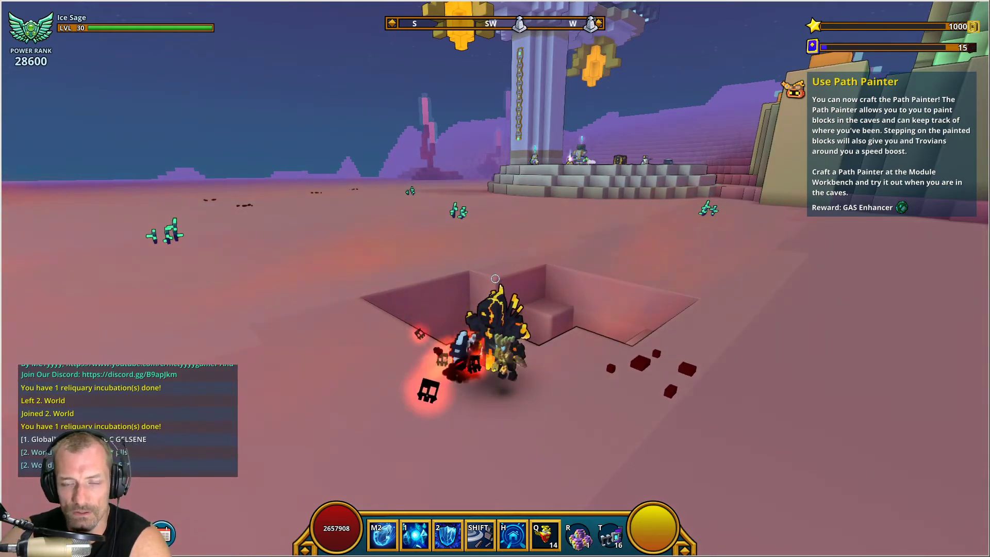
pyautogui.click(496, 279)
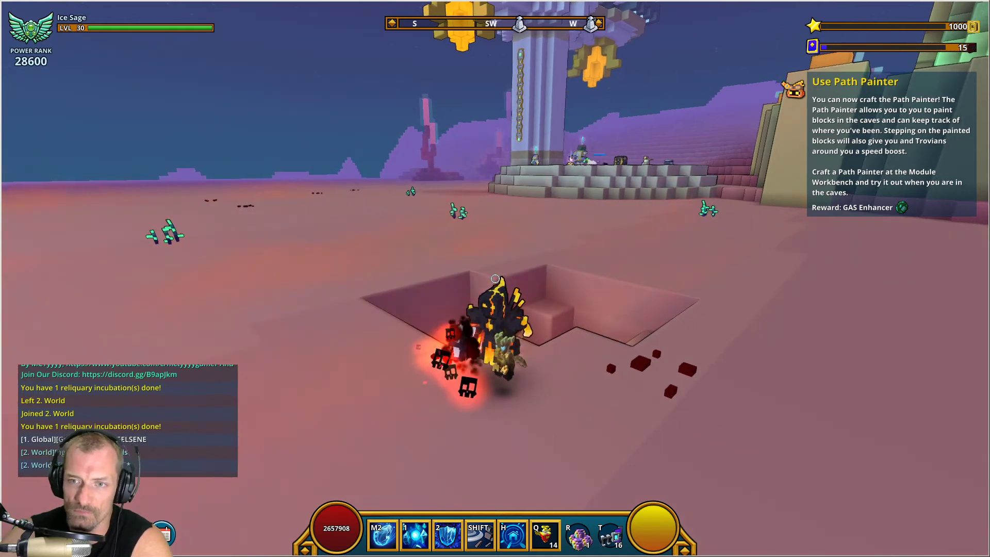
pyautogui.click(495, 278)
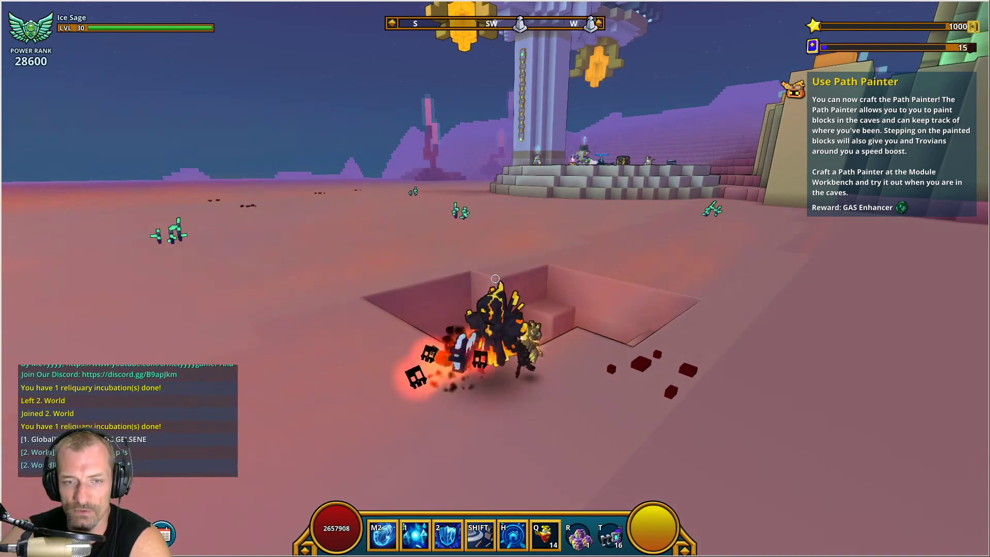
pyautogui.click(495, 278)
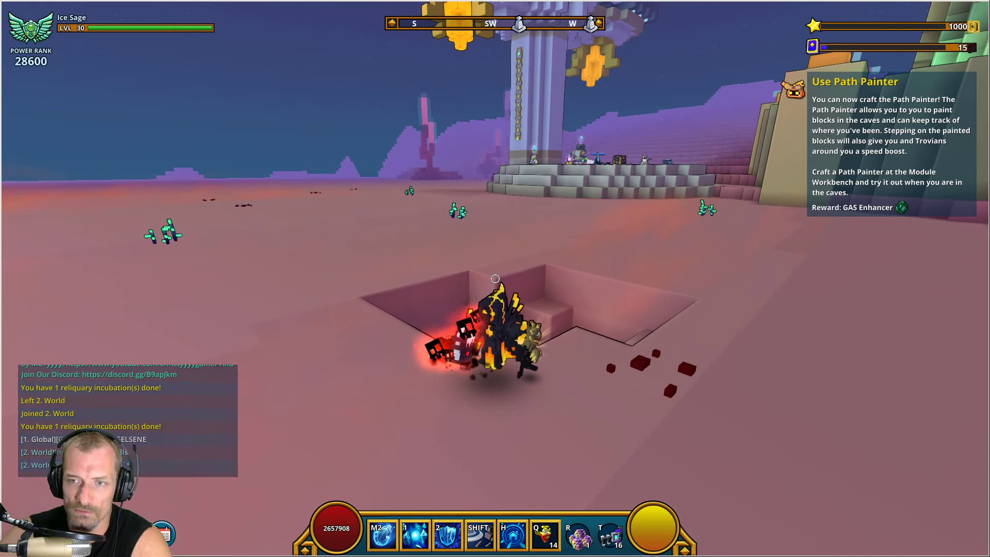
pyautogui.click(495, 279)
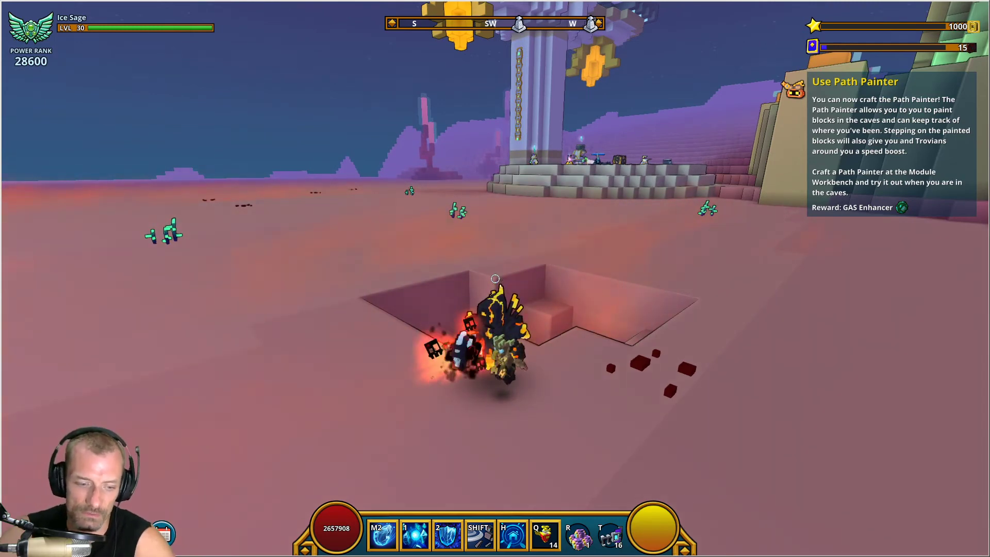
pyautogui.click(496, 279)
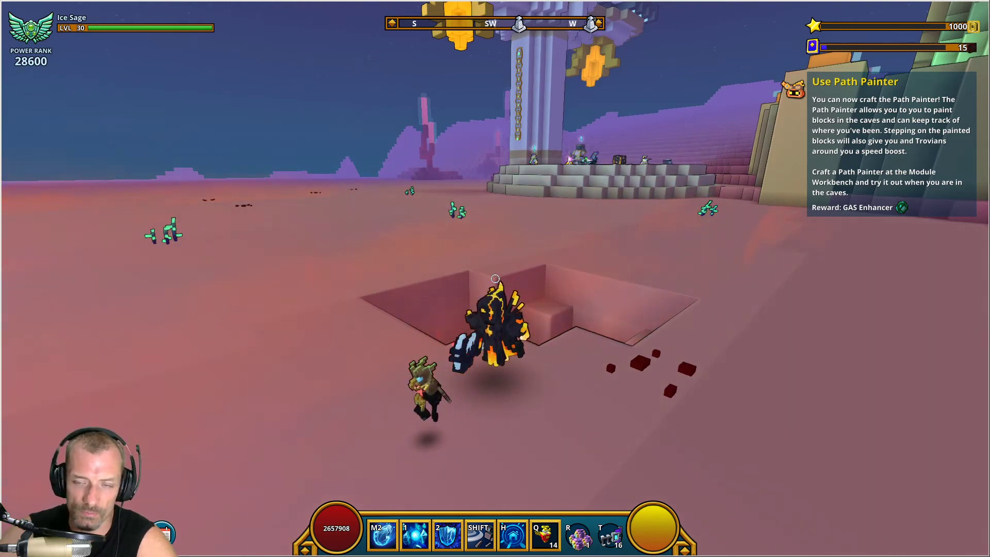
pyautogui.click(495, 279)
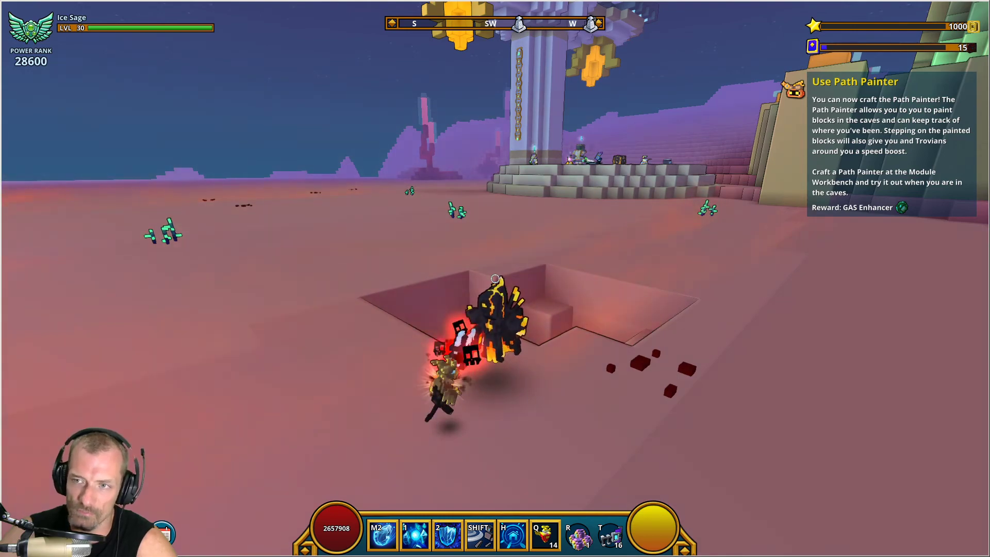
pyautogui.click(496, 279)
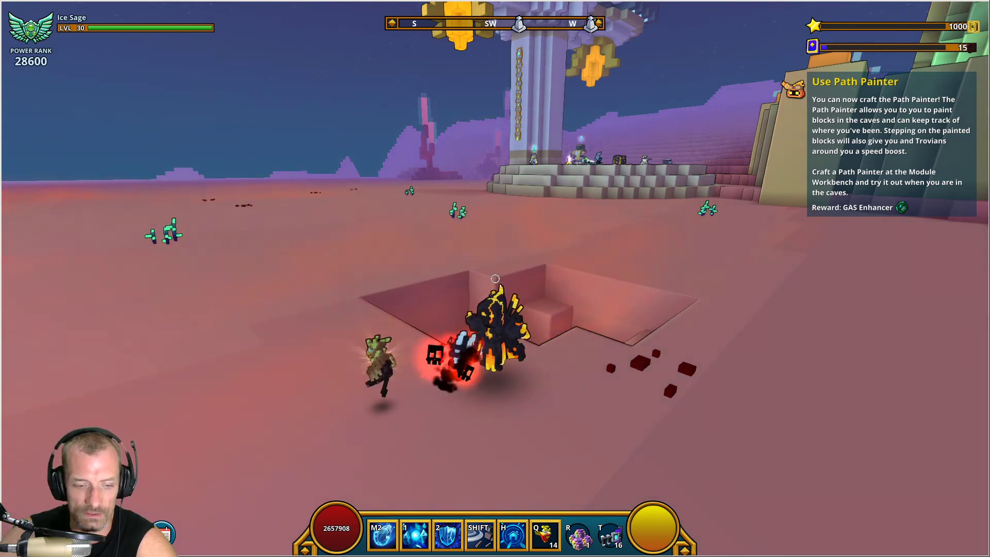